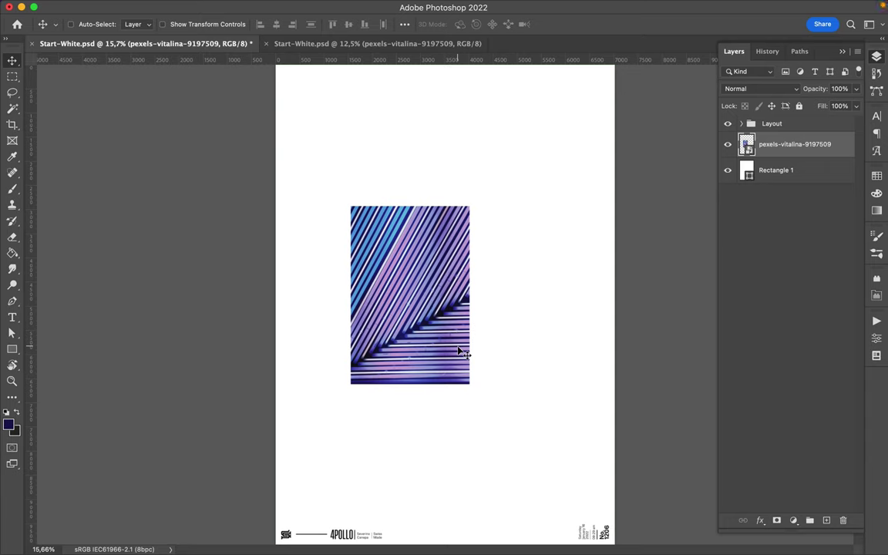
# Cut a striped sliver to its own layer, rotate it about 90°, and move it lower right
pyautogui.moveTo(380, 363)
pyautogui.mouseDown()
pyautogui.moveTo(436, 258)
pyautogui.moveTo(373, 220)
pyautogui.moveTo(357, 383)
pyautogui.mouseUp()
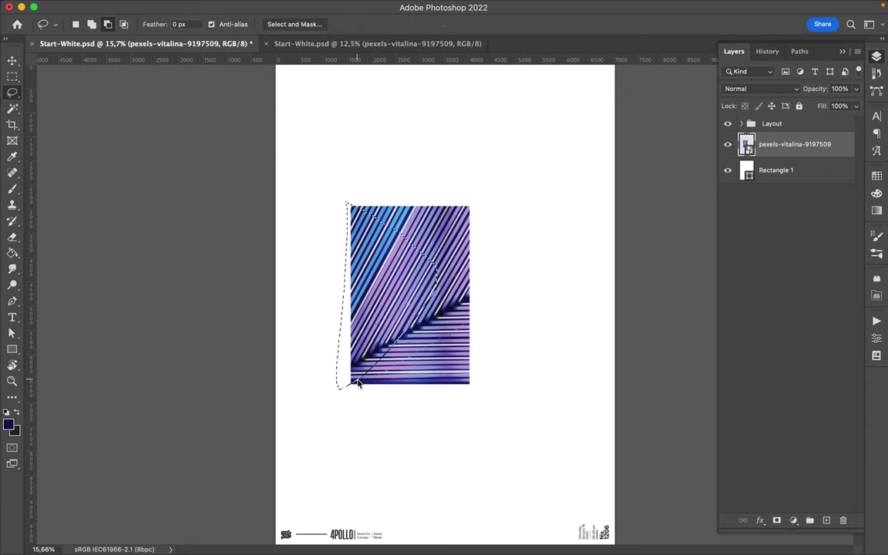
pyautogui.hotkey('ctrl', 'j')
pyautogui.hotkey('ctrl', 't')
pyautogui.moveTo(454, 250)
pyautogui.mouseDown()
pyautogui.moveTo(400, 220)
pyautogui.moveTo(367, 264)
pyautogui.moveTo(458, 441)
pyautogui.mouseUp()
pyautogui.press('Return')
pyautogui.hotkey('ctrl', 'd')
pyautogui.press('v')
pyautogui.moveTo(378, 283); pyautogui.dragTo(480, 430)
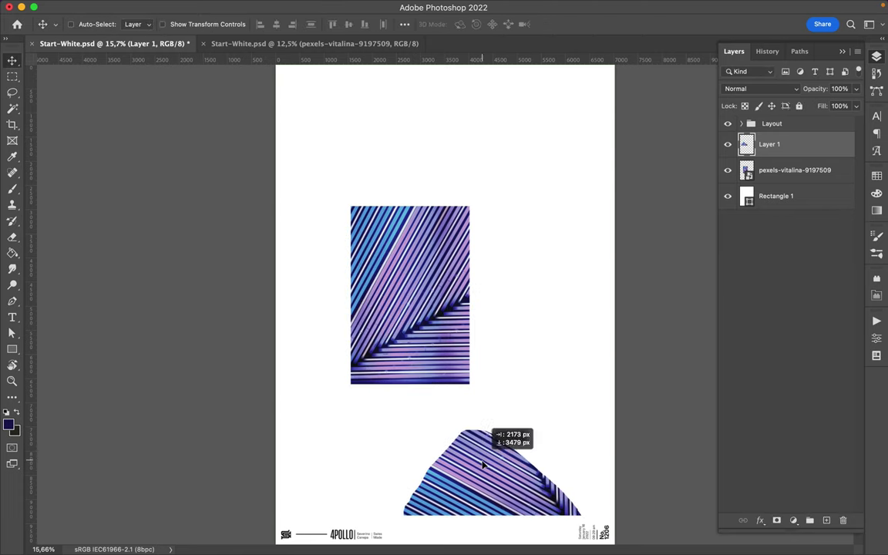
# Copy a second striped fragment below the photo, and move the photo higher up
pyautogui.click(432, 340)
pyautogui.press('l')
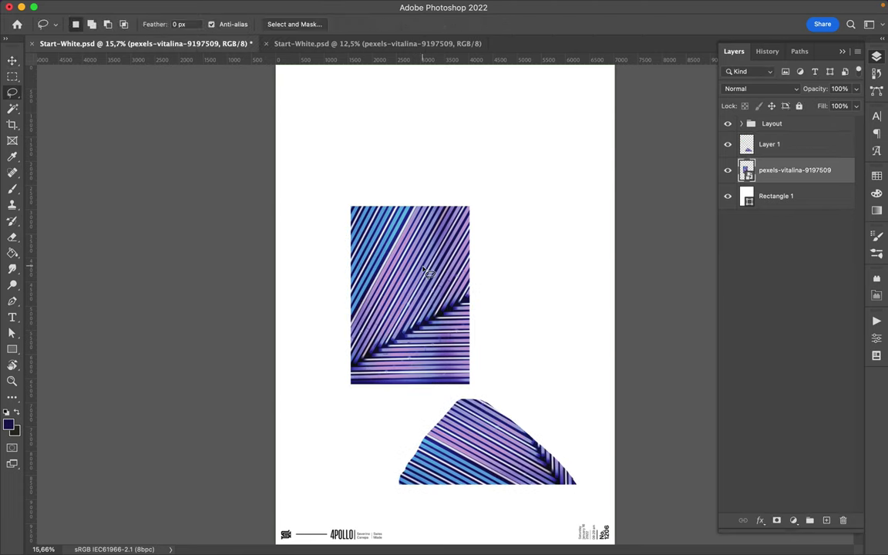
pyautogui.moveTo(358, 371)
pyautogui.mouseDown()
pyautogui.moveTo(471, 356)
pyautogui.moveTo(358, 368)
pyautogui.mouseUp()
pyautogui.hotkey('ctrl', 'j')
pyautogui.press('v')
pyautogui.moveTo(413, 344); pyautogui.dragTo(408, 424)
pyautogui.moveTo(434, 283); pyautogui.dragTo(443, 190)
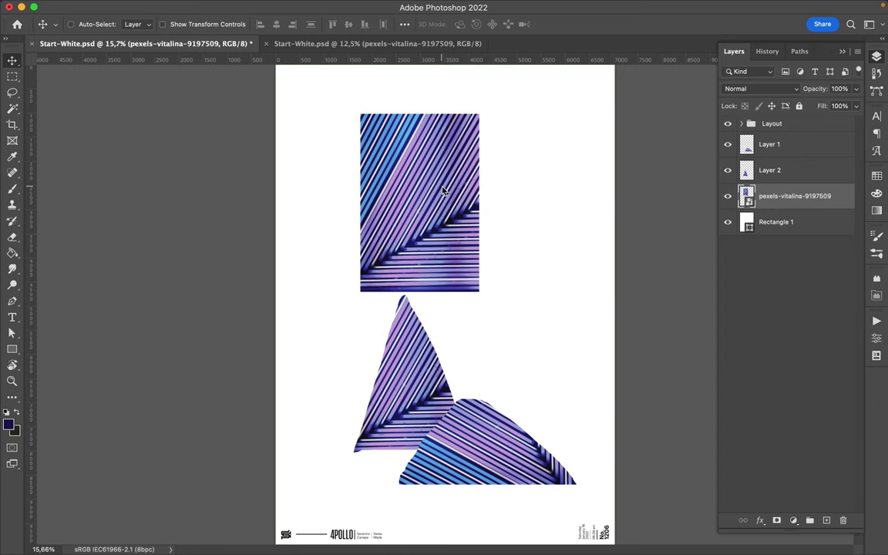
# Cut a third fragment from the photo's left side, rotate it 90°, and place it lower left
pyautogui.press('l')
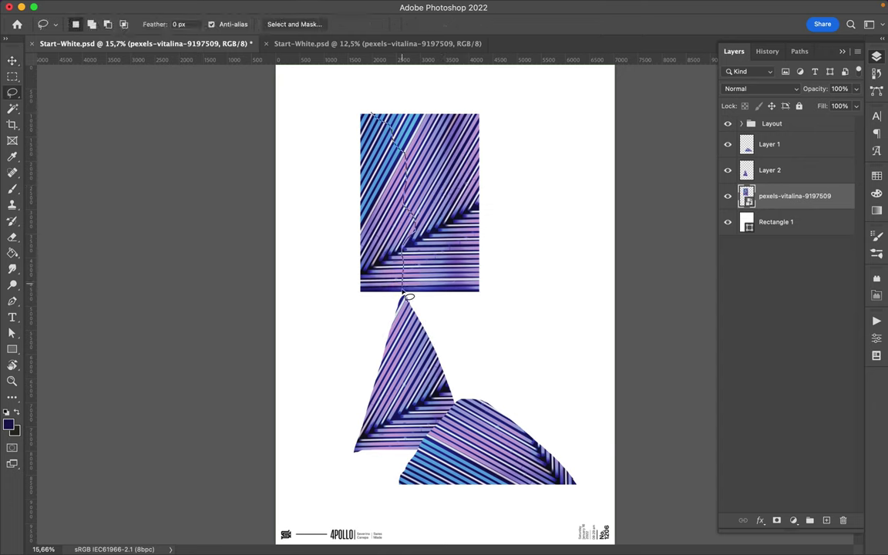
pyautogui.moveTo(402, 248); pyautogui.dragTo(369, 93)
pyautogui.press('BackSpace')
pyautogui.press('Return')
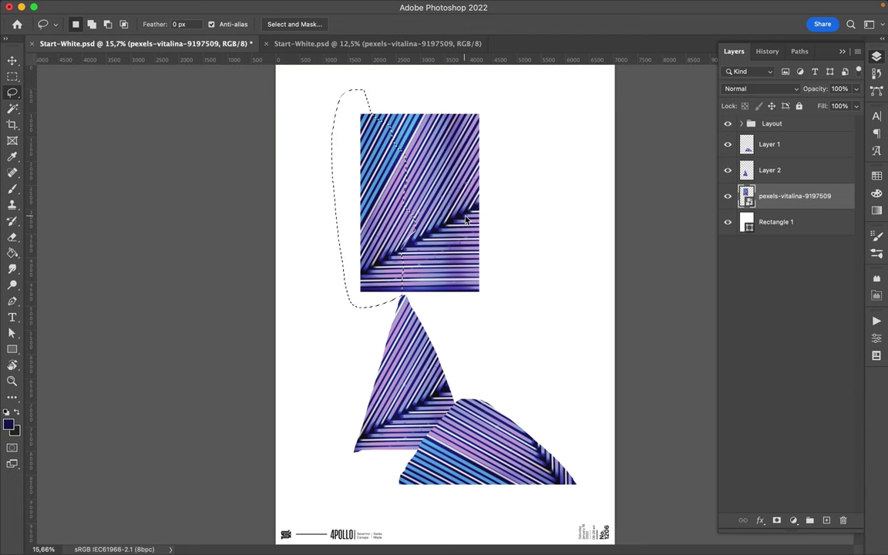
pyautogui.hotkey('ctrl', 'j')
pyautogui.hotkey('ctrl', 't')
pyautogui.moveTo(418, 205)
pyautogui.mouseDown()
pyautogui.moveTo(396, 447)
pyautogui.moveTo(364, 456)
pyautogui.moveTo(359, 438)
pyautogui.mouseUp()
pyautogui.press('Return')
# Rearrange the fragments, restacking the third above the pointed one and shifting both rightward
pyautogui.press('v')
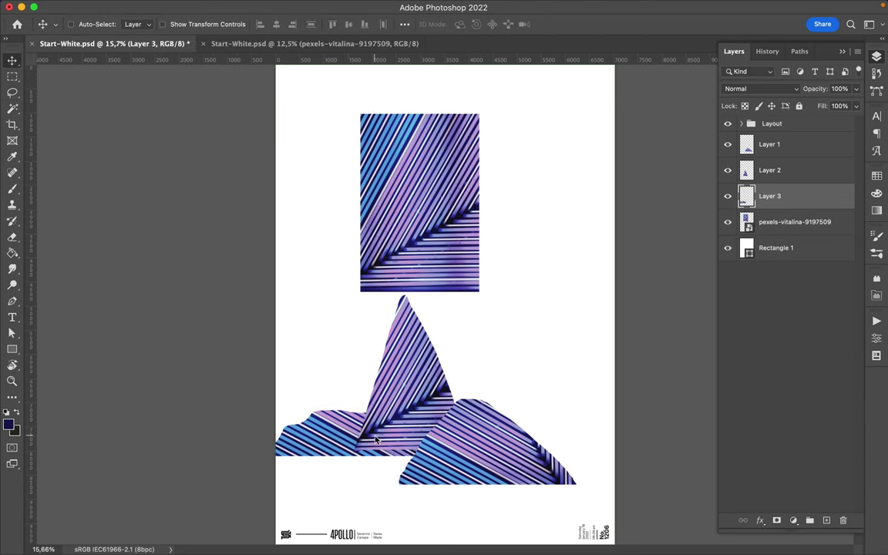
pyautogui.click(770, 170)
pyautogui.moveTo(405, 398); pyautogui.dragTo(485, 402)
pyautogui.moveTo(769, 170); pyautogui.dragTo(768, 208)
pyautogui.moveTo(487, 302); pyautogui.dragTo(525, 308)
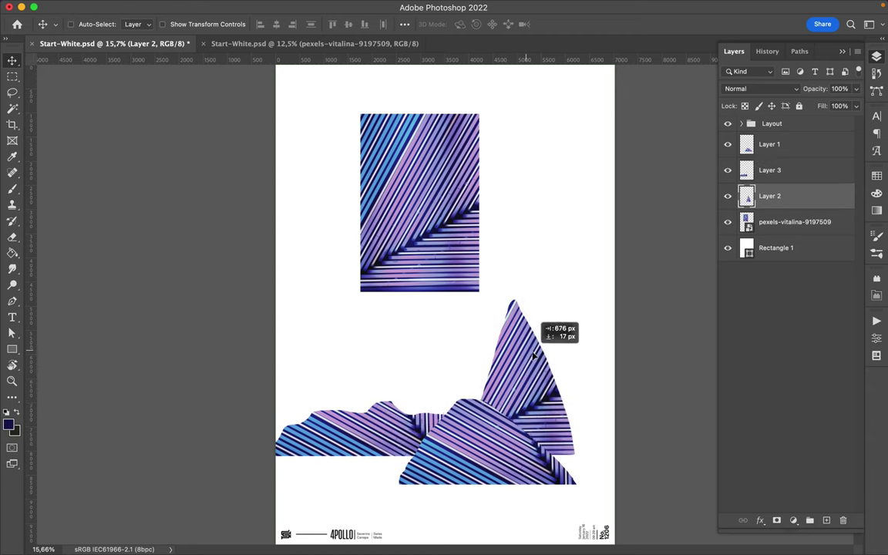
pyautogui.keyDown('ctrl'); pyautogui.click(342, 393); pyautogui.keyUp('ctrl')
pyautogui.moveTo(357, 430); pyautogui.dragTo(376, 441)
pyautogui.keyDown('ctrl'); pyautogui.click(526, 391); pyautogui.keyUp('ctrl')
pyautogui.moveTo(526, 391); pyautogui.dragTo(530, 388)
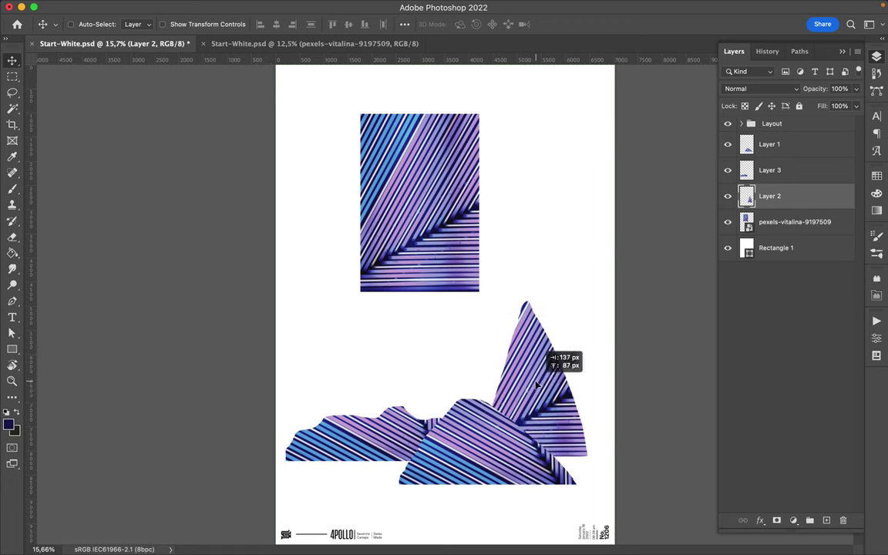
pyautogui.click(416, 219)
# Copy a small striped piece to a new layer near the top-left, then shift the photo lower
pyautogui.press('l')
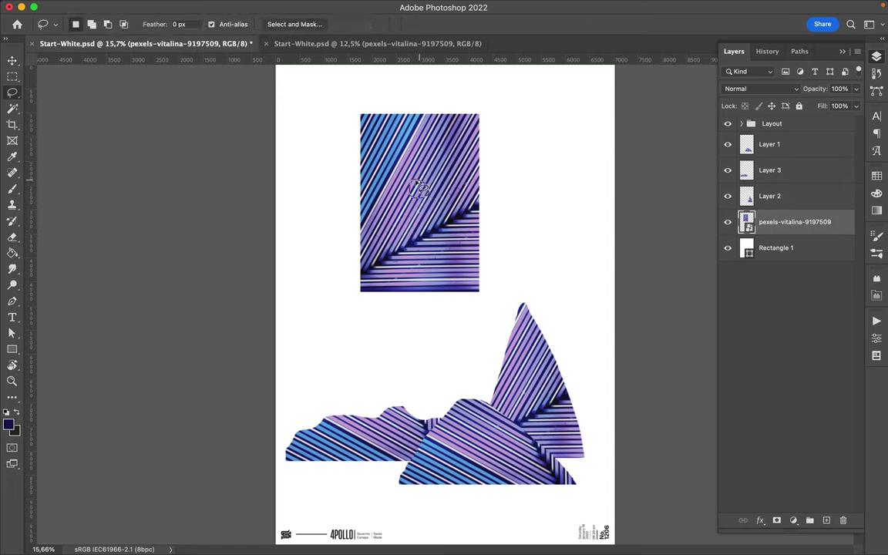
pyautogui.hotkey('ctrl', 'j')
pyautogui.press('v')
pyautogui.moveTo(417, 185); pyautogui.dragTo(340, 99)
pyautogui.keyDown('ctrl'); pyautogui.click(422, 155); pyautogui.keyUp('ctrl')
pyautogui.moveTo(423, 154)
pyautogui.mouseDown()
pyautogui.moveTo(392, 256)
pyautogui.moveTo(526, 179)
pyautogui.mouseUp()
# Turn a rounded striped blob into a ring, place it upper right, and hide the photo
pyautogui.press('l')
pyautogui.hotkey('ctrl', 'j')
pyautogui.press('v')
pyautogui.press('l')
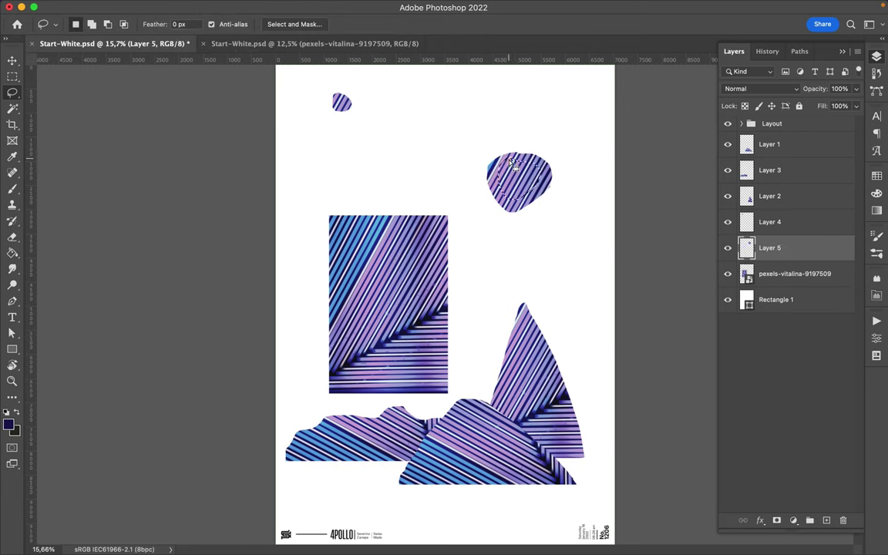
pyautogui.press('Delete')
pyautogui.hotkey('ctrl', 'd')
pyautogui.press('m')
pyautogui.press('v')
pyautogui.moveTo(452, 181); pyautogui.dragTo(400, 163)
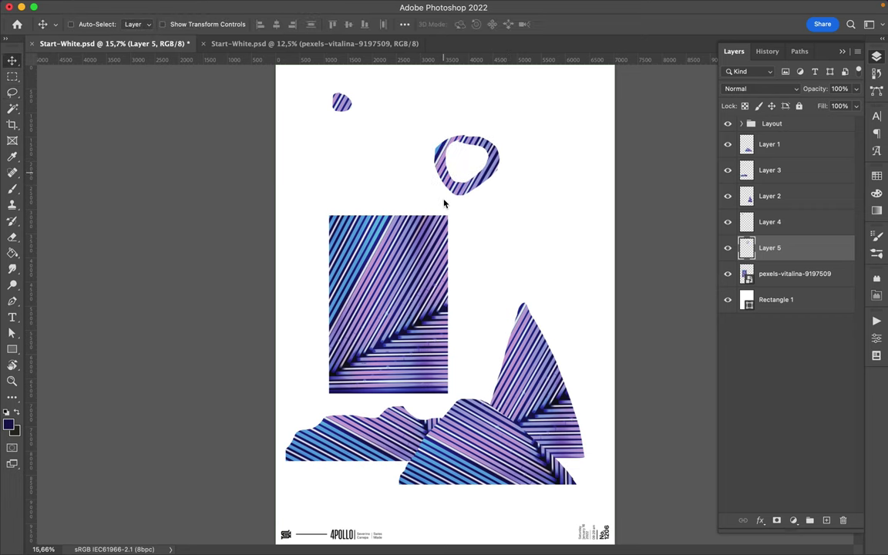
pyautogui.click(421, 279)
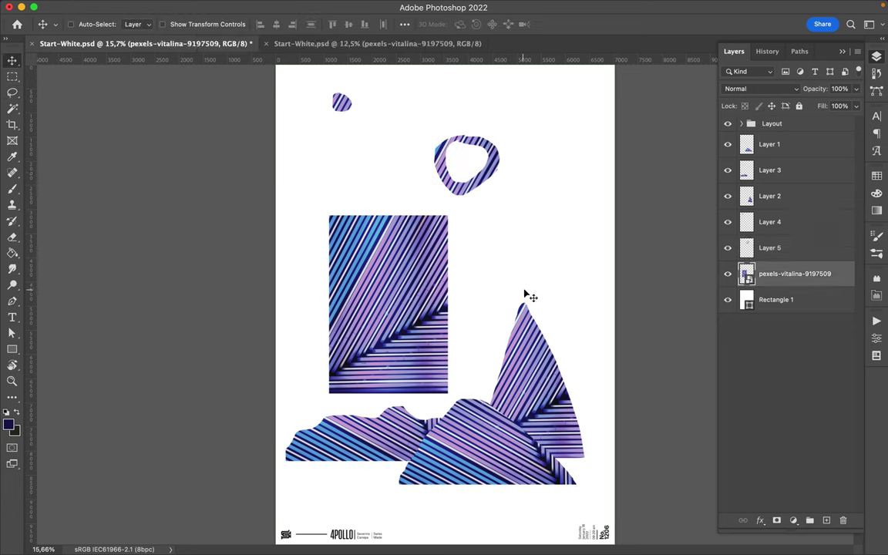
pyautogui.click(727, 275)
# Draw a wavy filled hill shape with the Pen tool behind the striped fragments
pyautogui.press('l')
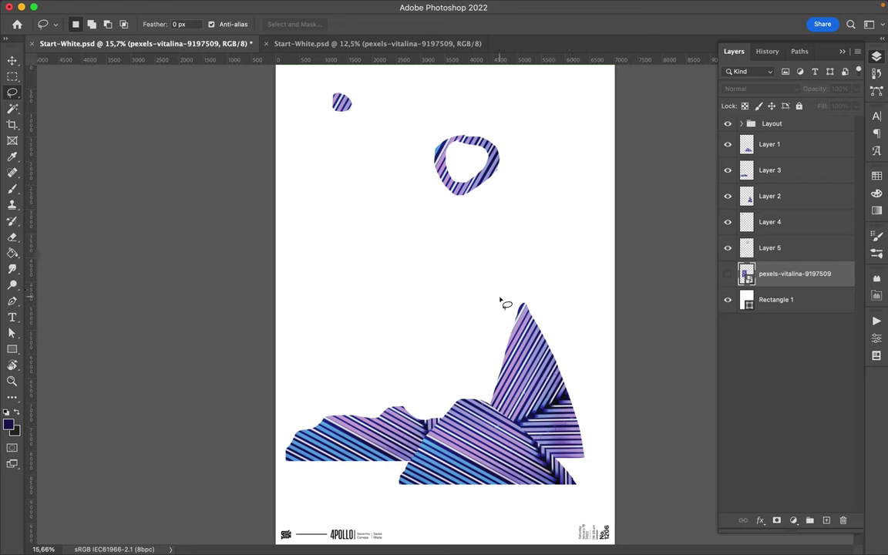
pyautogui.press('p')
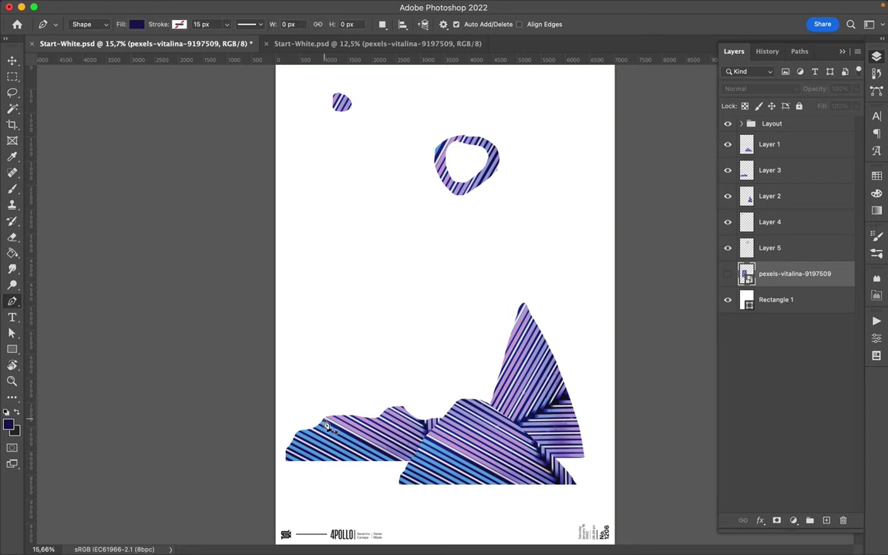
pyautogui.click(314, 427)
pyautogui.moveTo(353, 379); pyautogui.dragTo(378, 376)
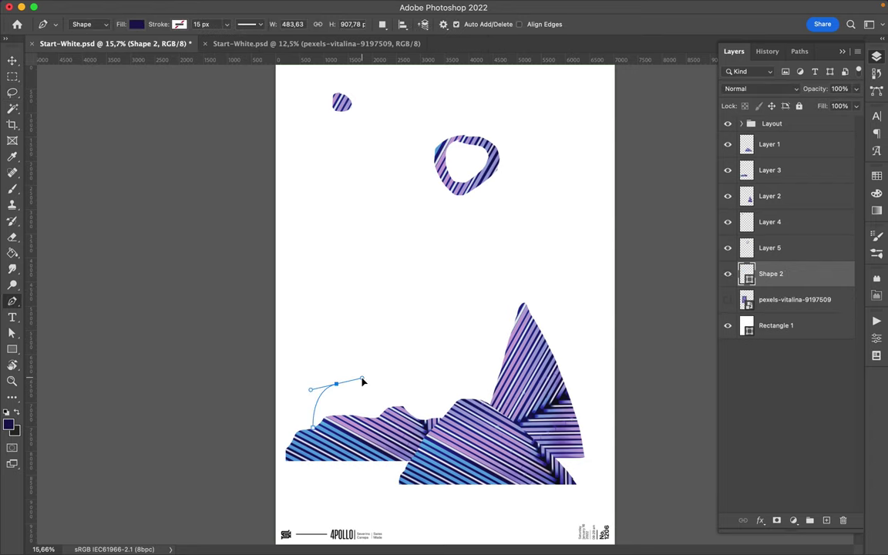
pyautogui.click(402, 367)
pyautogui.moveTo(444, 383); pyautogui.dragTo(497, 378)
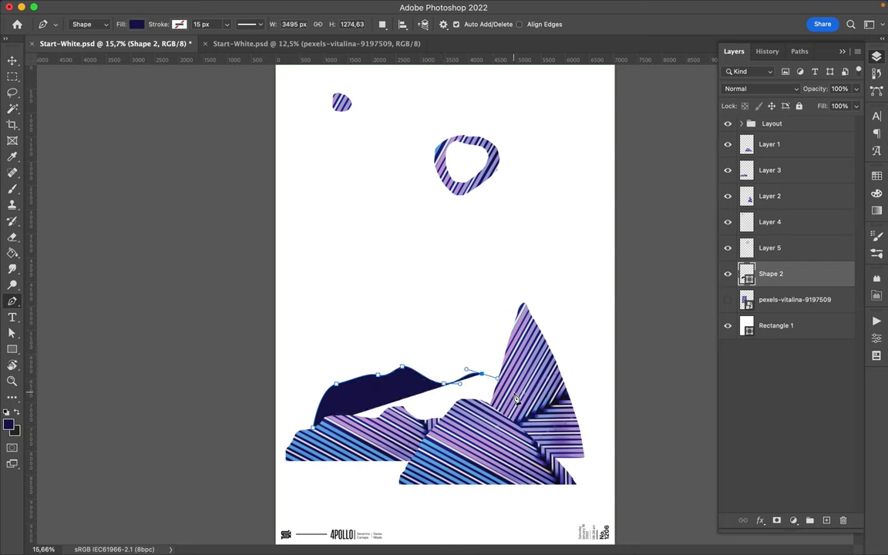
pyautogui.click(514, 393)
pyautogui.click(319, 451)
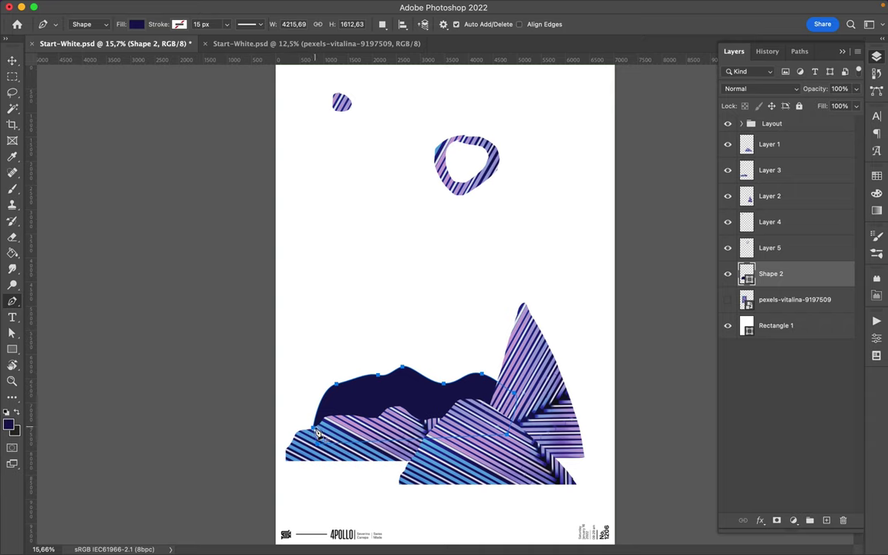
pyautogui.press('v')
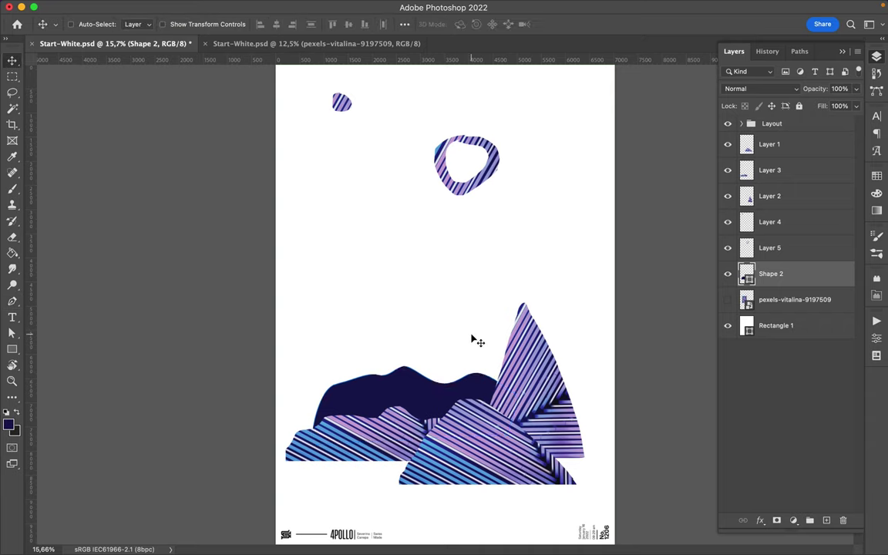
# Set the hill shape's blend mode to Hard Light
pyautogui.click(877, 174)
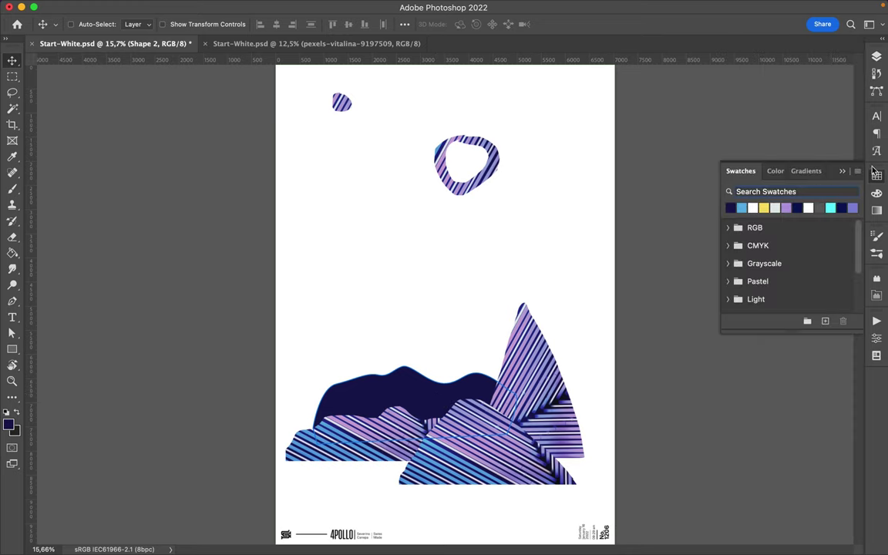
pyautogui.click(877, 58)
pyautogui.click(751, 89)
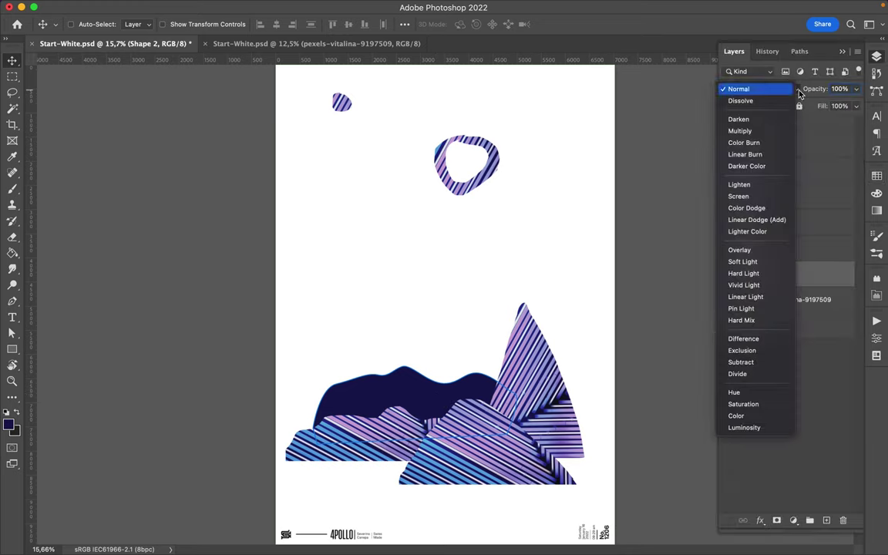
pyautogui.click(777, 273)
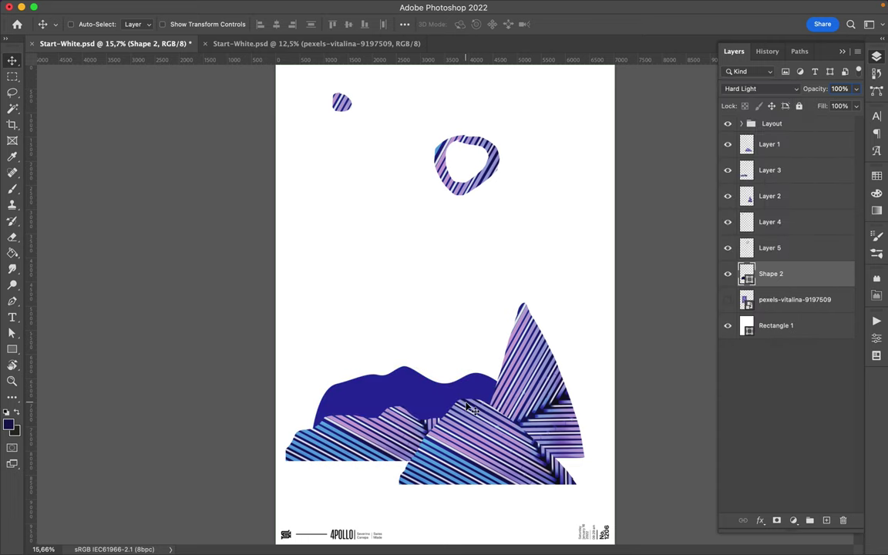
# Begin a second hill shape on top of the blue hill
pyautogui.press('p')
pyautogui.click(353, 419)
pyautogui.click(371, 396)
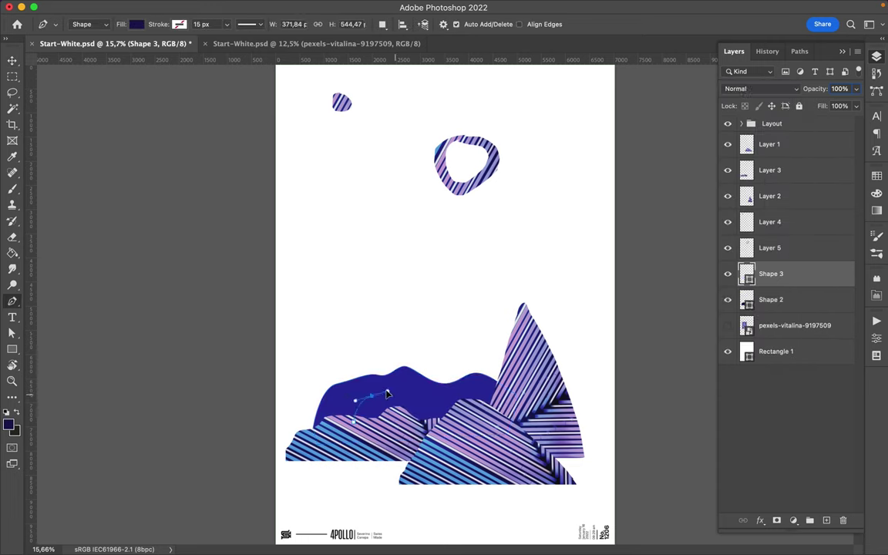
# Finish outlining and close the second navy hill shape
pyautogui.moveTo(395, 399); pyautogui.dragTo(412, 399)
pyautogui.click(432, 389)
pyautogui.click(476, 412)
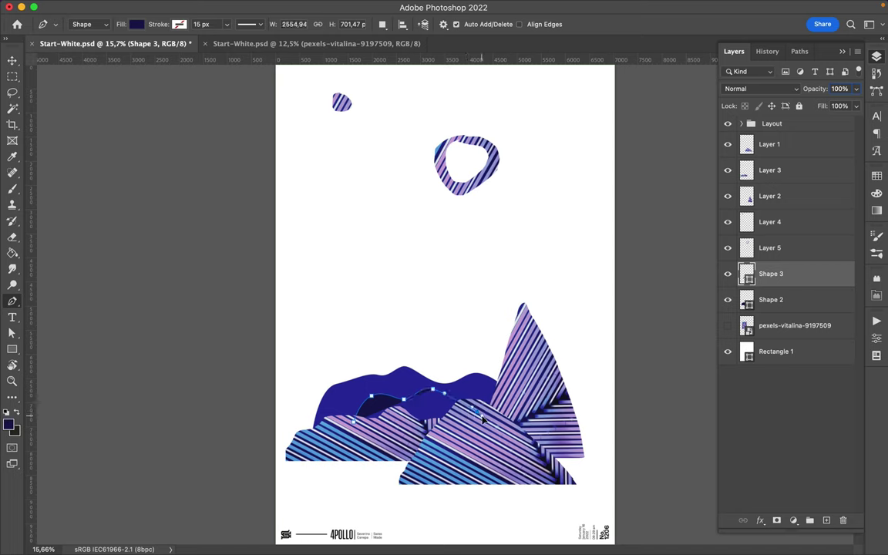
pyautogui.click(436, 442)
pyautogui.press('v')
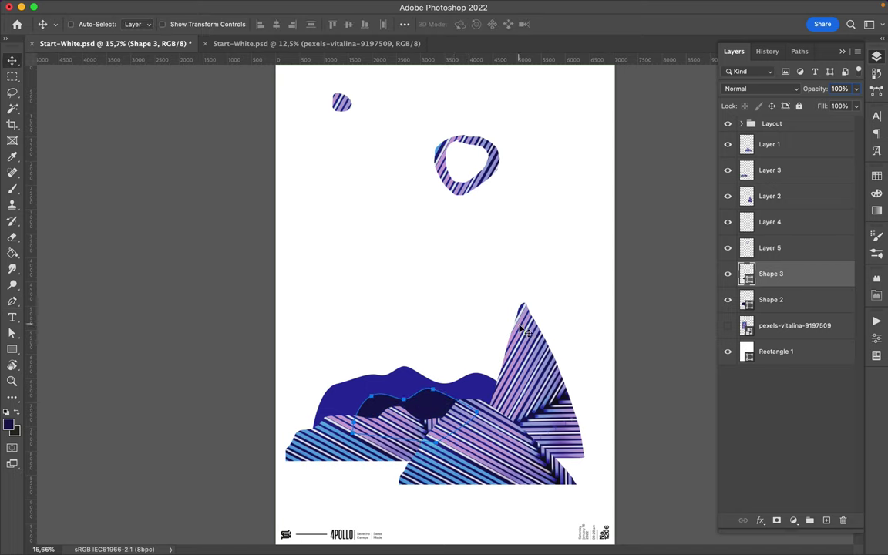
# Draw a dark shape in the right-hill peak and stack it below the third fragment
pyautogui.press('p')
pyautogui.click(502, 417)
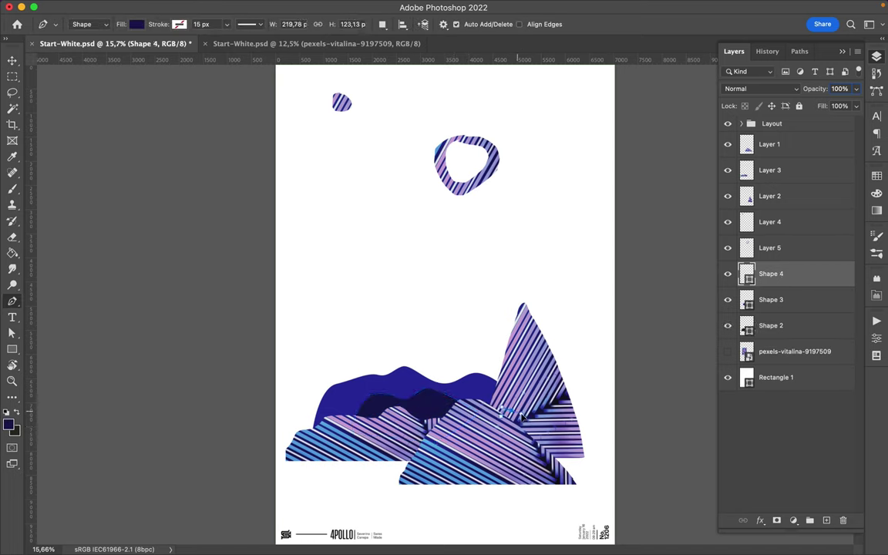
pyautogui.click(543, 419)
pyautogui.click(565, 441)
pyautogui.press('v')
pyautogui.moveTo(767, 274); pyautogui.dragTo(763, 183)
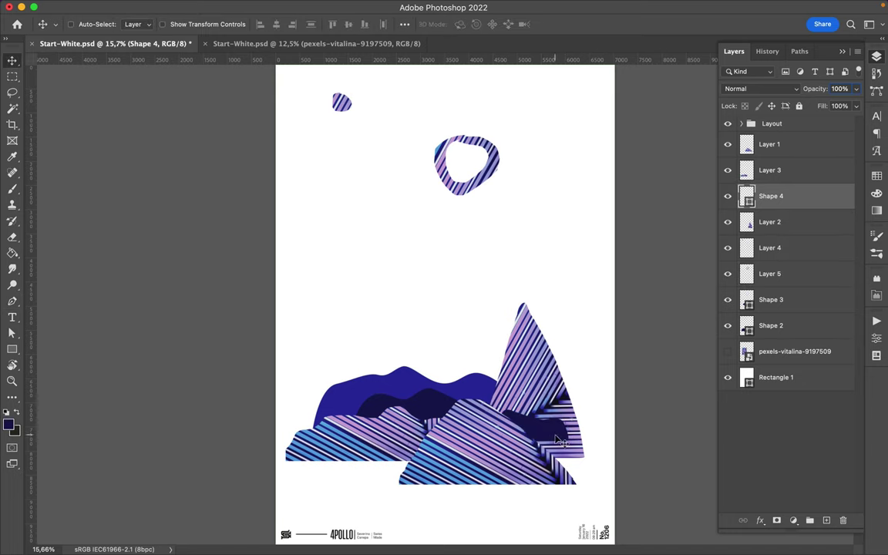
pyautogui.moveTo(556, 439); pyautogui.dragTo(560, 448)
# Remove the extra copy of the blue hill shape
pyautogui.press('a')
pyautogui.press('v')
pyautogui.keyDown('super'); pyautogui.click(385, 398); pyautogui.keyUp('super')
pyautogui.moveTo(385, 398)
pyautogui.mouseDown()
pyautogui.moveTo(411, 384)
pyautogui.moveTo(408, 401)
pyautogui.mouseUp()
pyautogui.hotkey('ctrl', 'z')
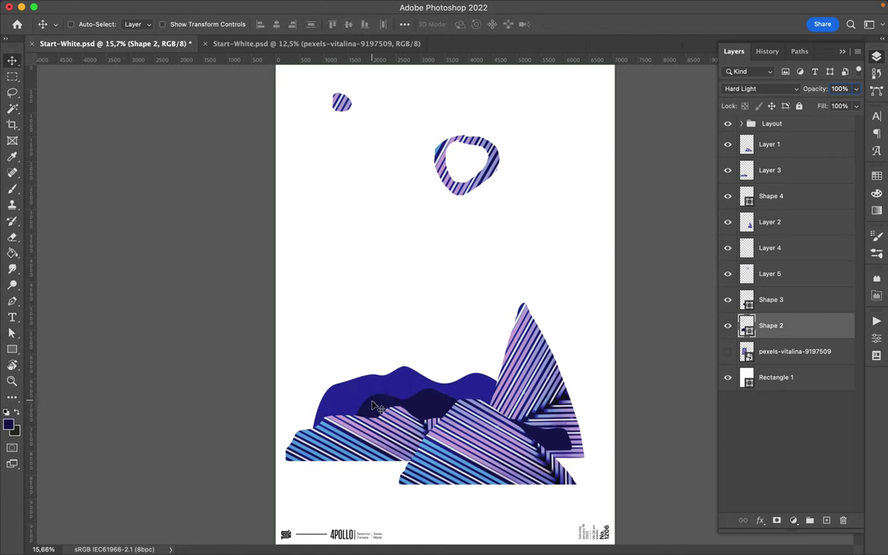
# Widen the dark navy hill outline with the Path Selection tool
pyautogui.press('a')
pyautogui.click(356, 426)
pyautogui.moveTo(332, 419); pyautogui.dragTo(465, 402)
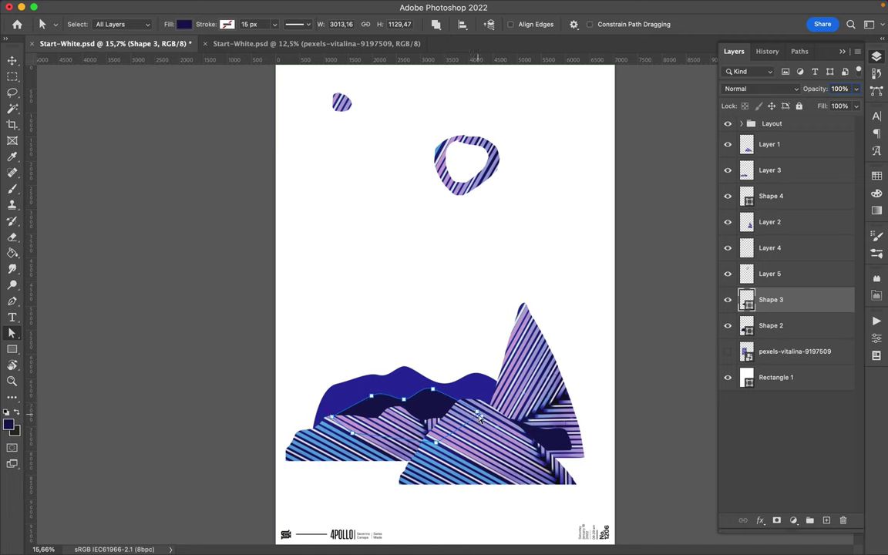
pyautogui.click(472, 330)
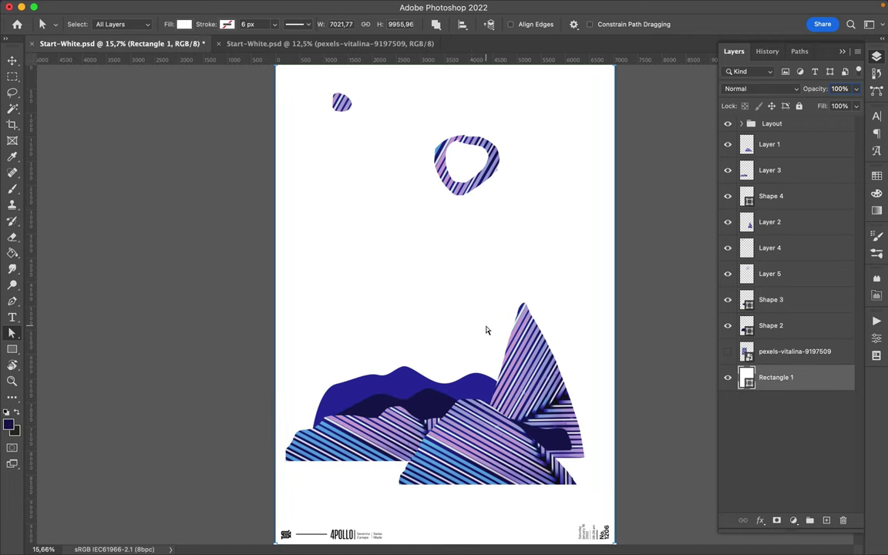
# Draw a tall closed pen shape rising from among the hills
pyautogui.press('p')
pyautogui.click(386, 254)
pyautogui.moveTo(383, 311); pyautogui.dragTo(387, 330)
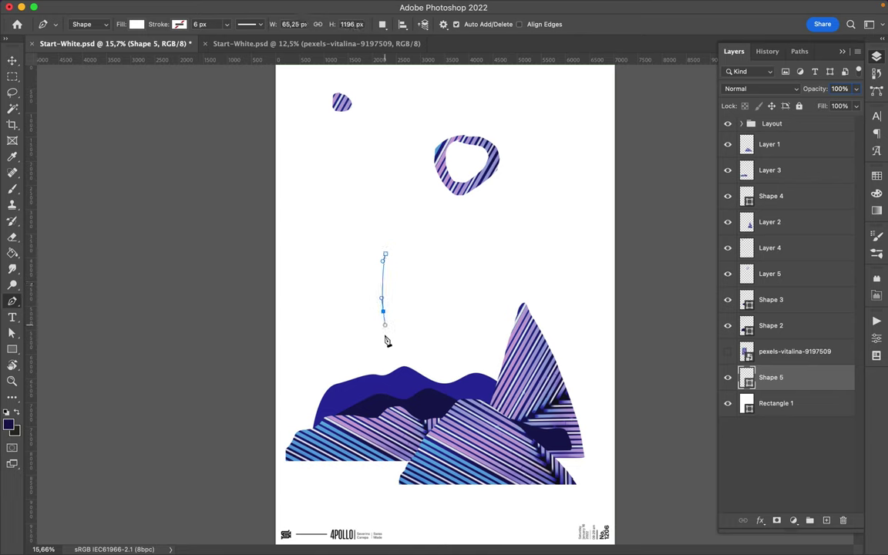
pyautogui.click(377, 424)
pyautogui.click(489, 424)
pyautogui.moveTo(486, 306); pyautogui.dragTo(483, 290)
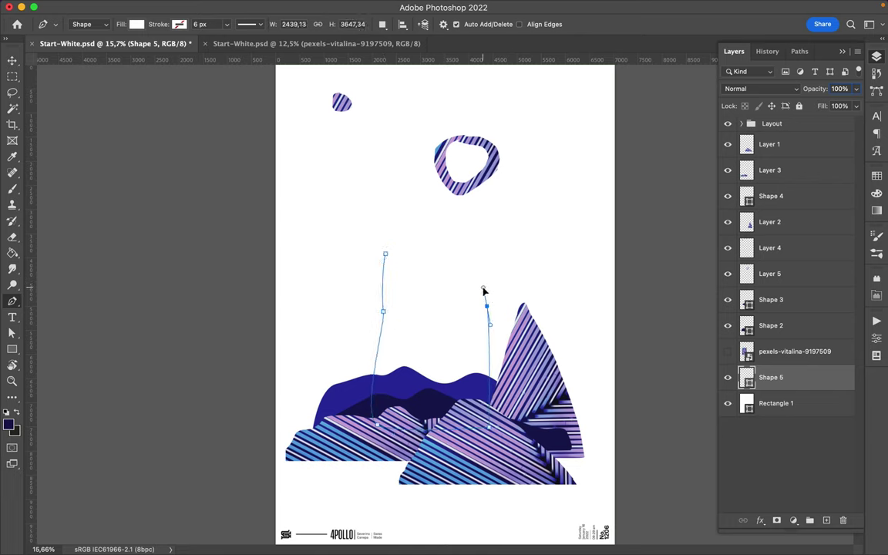
pyautogui.click(481, 258)
pyautogui.click(385, 253)
# Fill the tall shape light blue and position it behind the hills
pyautogui.press('a')
pyautogui.click(876, 176)
pyautogui.click(730, 208)
pyautogui.press('v')
pyautogui.moveTo(495, 310)
pyautogui.mouseDown()
pyautogui.moveTo(432, 314)
pyautogui.moveTo(508, 286)
pyautogui.mouseUp()
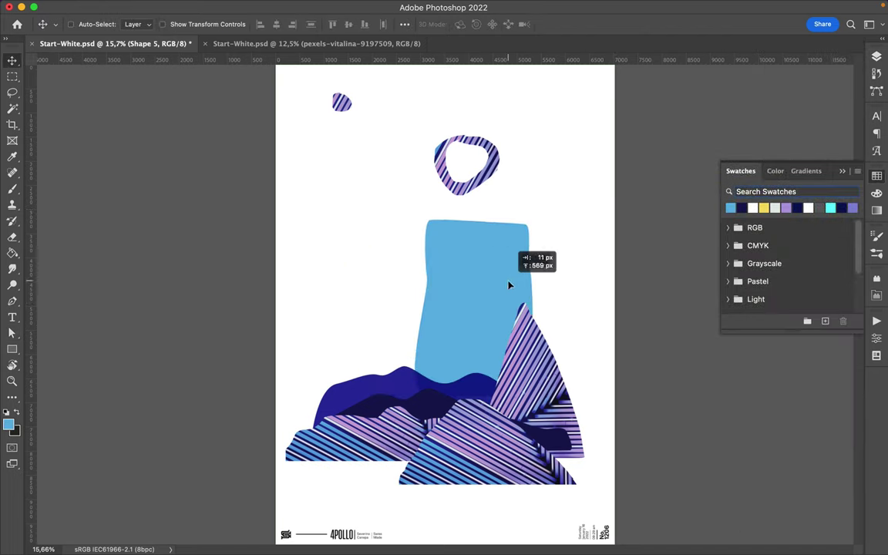
pyautogui.moveTo(508, 285); pyautogui.dragTo(516, 296)
# Start drawing a small bar at the upper left
pyautogui.press('p')
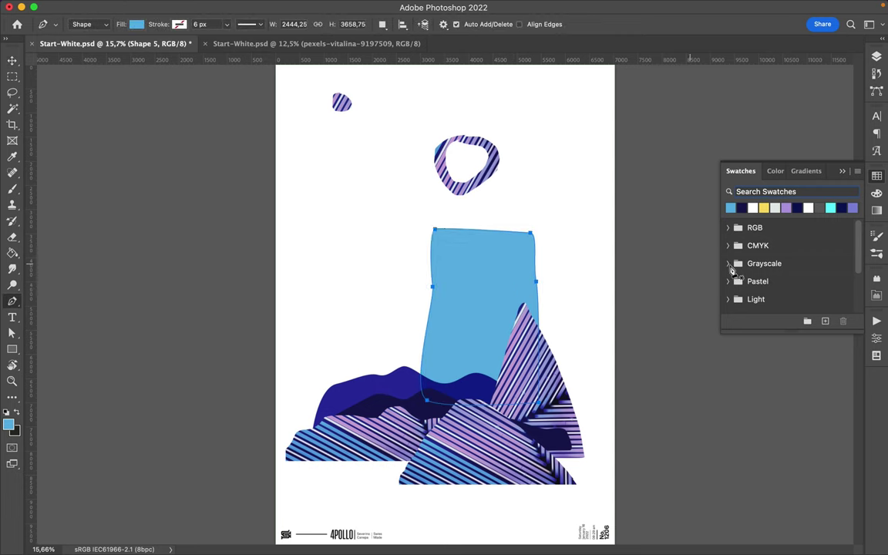
pyautogui.click(348, 205)
pyautogui.click(395, 211)
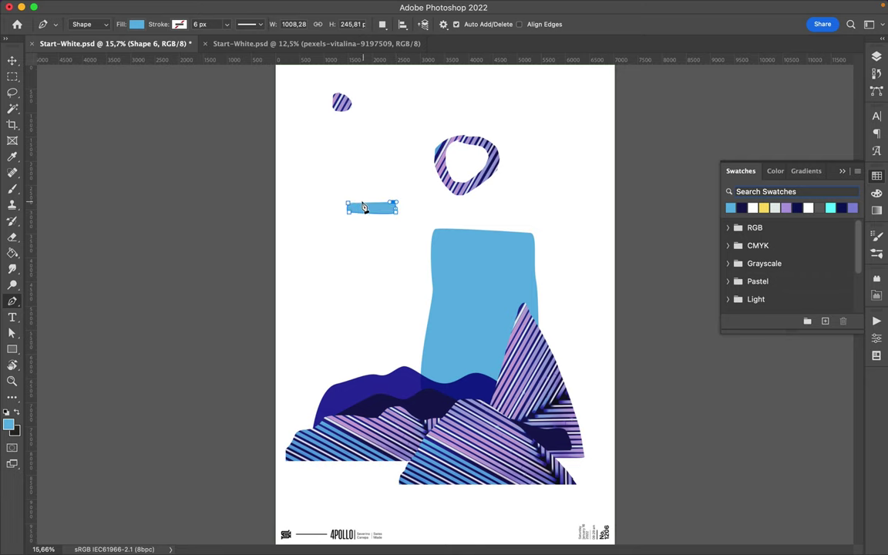
# Duplicate the yellow bar just below itself and pull the upper bar's corner outward
pyautogui.press('v')
pyautogui.moveTo(381, 209); pyautogui.dragTo(381, 199)
pyautogui.scroll(1, 377, 191)
pyautogui.press('a')
pyautogui.click(317, 144)
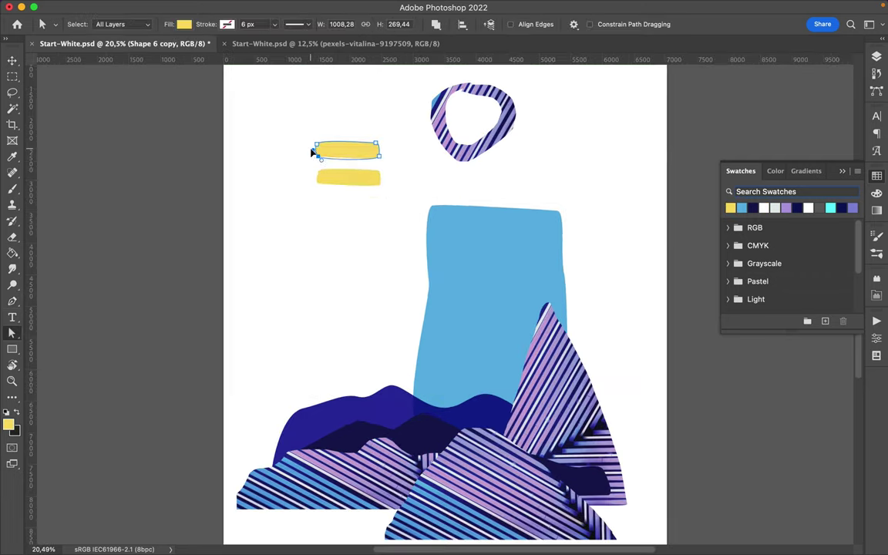
pyautogui.moveTo(375, 142); pyautogui.dragTo(379, 147)
pyautogui.click(379, 124)
# Duplicate the bar again to make three yellow bars and reshape the top one's corner
pyautogui.hotkey('ctrl', '0')
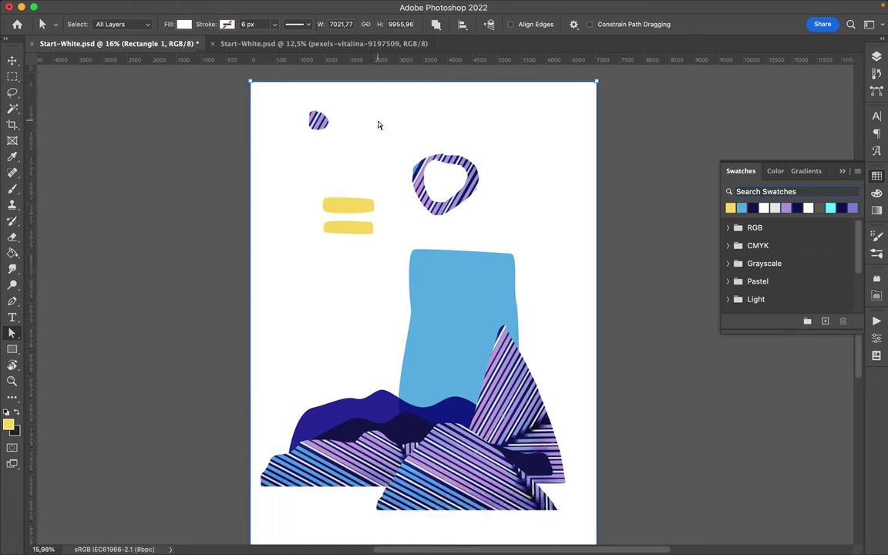
pyautogui.press('v')
pyautogui.click(359, 209)
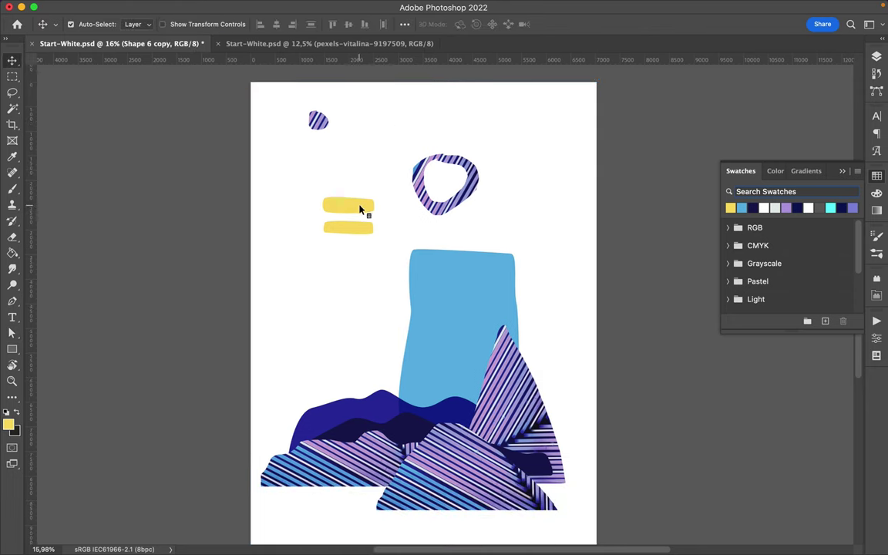
pyautogui.moveTo(359, 208); pyautogui.dragTo(361, 187)
pyautogui.scroll(5, 361, 189)
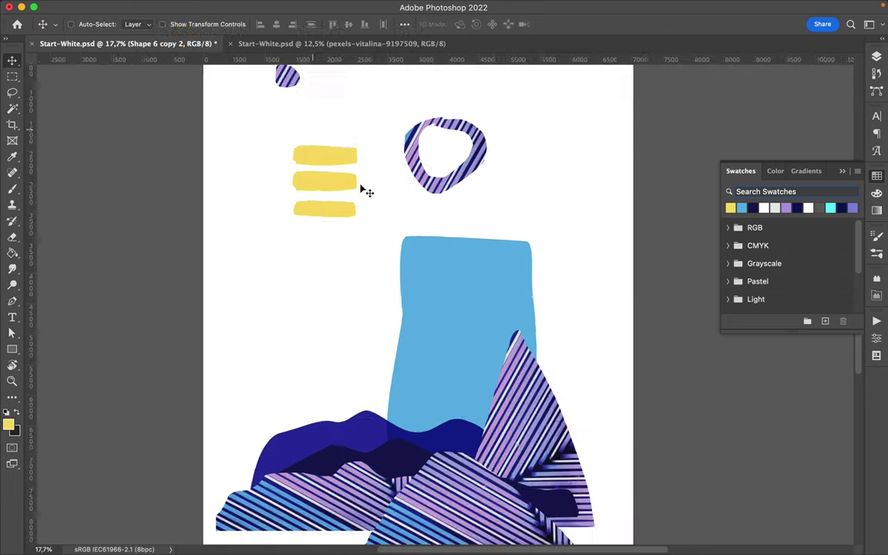
pyautogui.press('a')
pyautogui.click(270, 184)
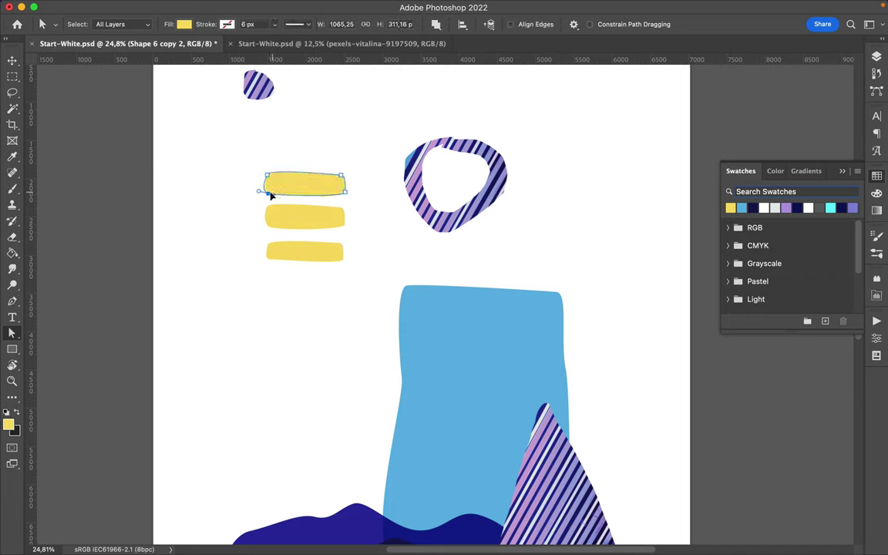
pyautogui.moveTo(347, 194); pyautogui.dragTo(342, 188)
# Lower the top yellow bar slightly into place
pyautogui.press('v')
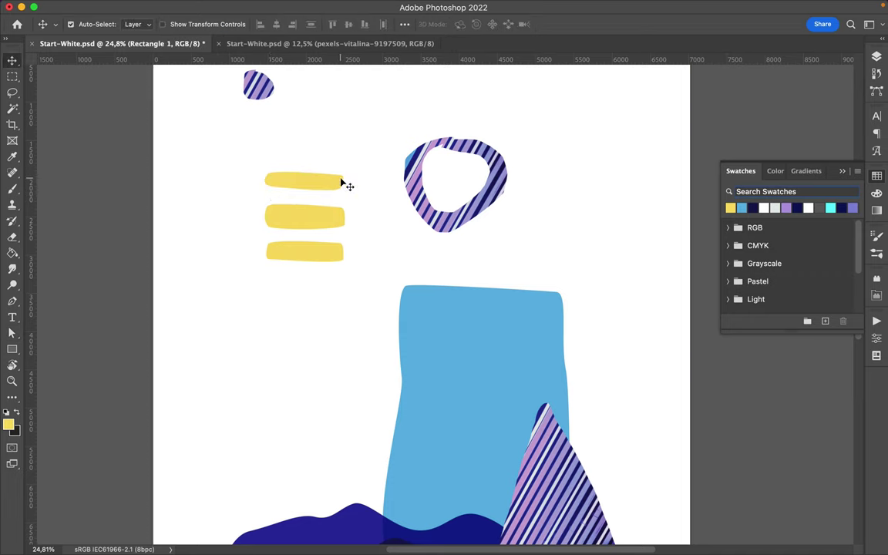
pyautogui.keyDown('super'); pyautogui.click(345, 184); pyautogui.keyUp('super')
pyautogui.moveTo(333, 182); pyautogui.dragTo(337, 194)
pyautogui.scroll(-5, 385, 243)
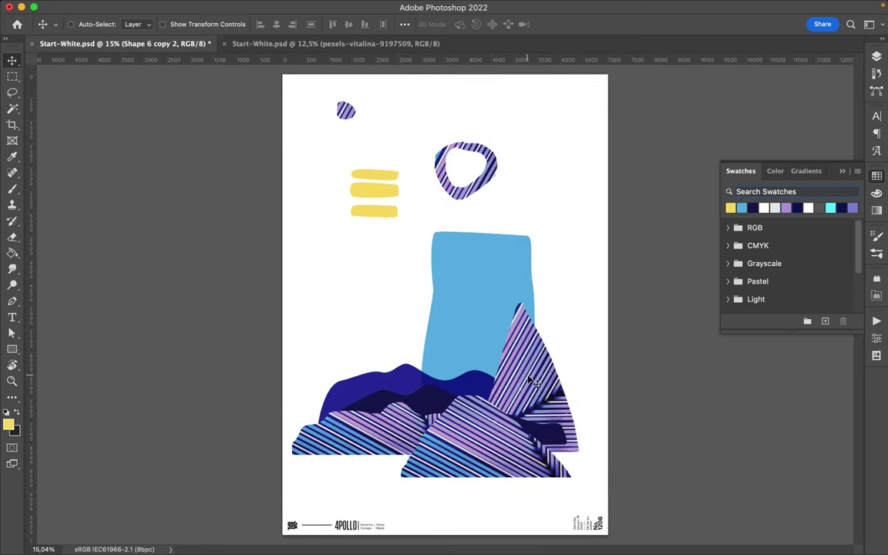
# Copy a yellow bar above the hills, rotate it upright, and set it among the striped hills
pyautogui.keyDown('super'); pyautogui.click(393, 213); pyautogui.keyUp('super')
pyautogui.keyDown('super'); pyautogui.click(520, 407); pyautogui.keyUp('super')
pyautogui.click(877, 57)
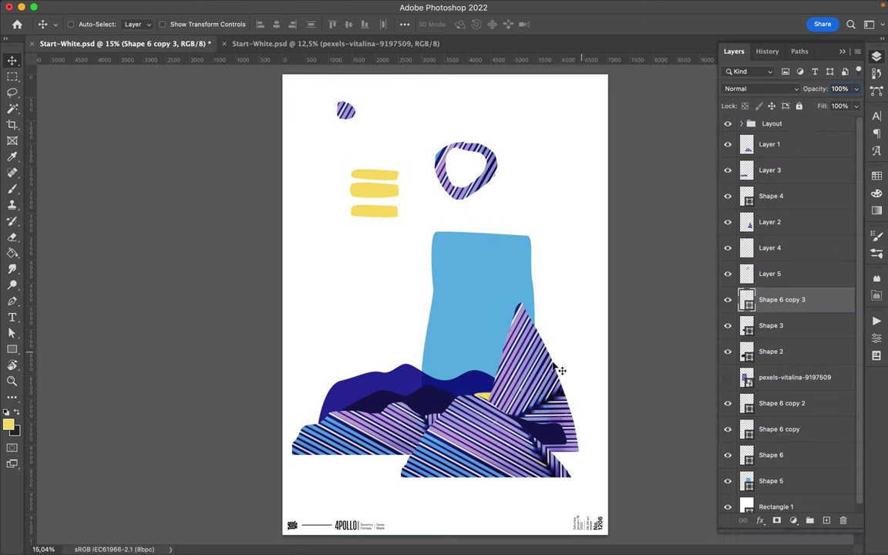
pyautogui.moveTo(781, 299); pyautogui.dragTo(794, 191)
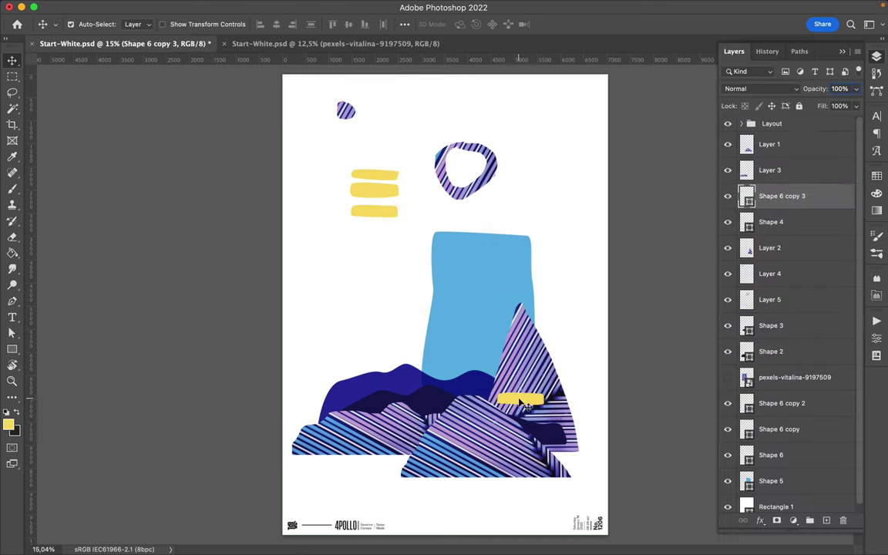
pyautogui.press('super+t')
pyautogui.moveTo(549, 394); pyautogui.dragTo(519, 315)
pyautogui.press('Return')
pyautogui.moveTo(522, 398); pyautogui.dragTo(508, 411)
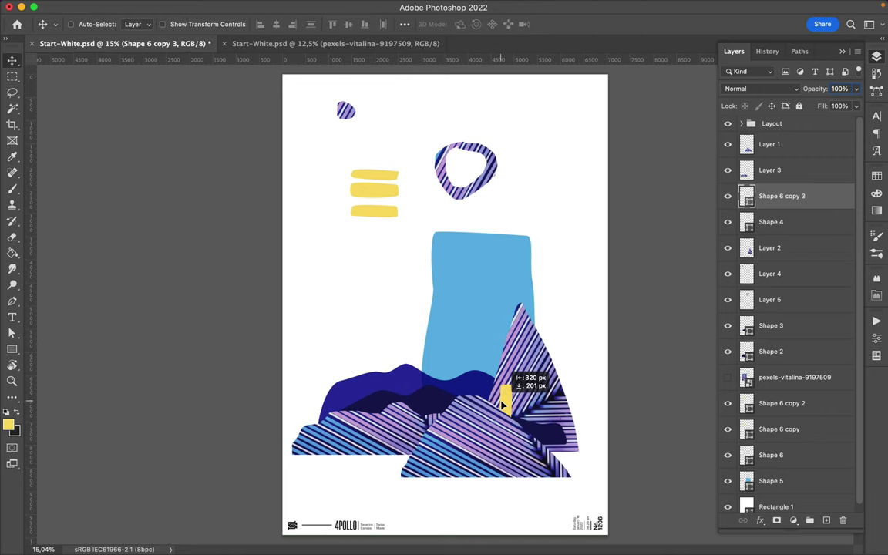
# Pen-draw a tall rounded column in front of the light-blue panel and fill it cyan
pyautogui.press('p')
pyautogui.click(404, 406)
pyautogui.click(402, 339)
pyautogui.click(400, 304)
pyautogui.click(460, 299)
pyautogui.click(460, 402)
pyautogui.click(404, 406)
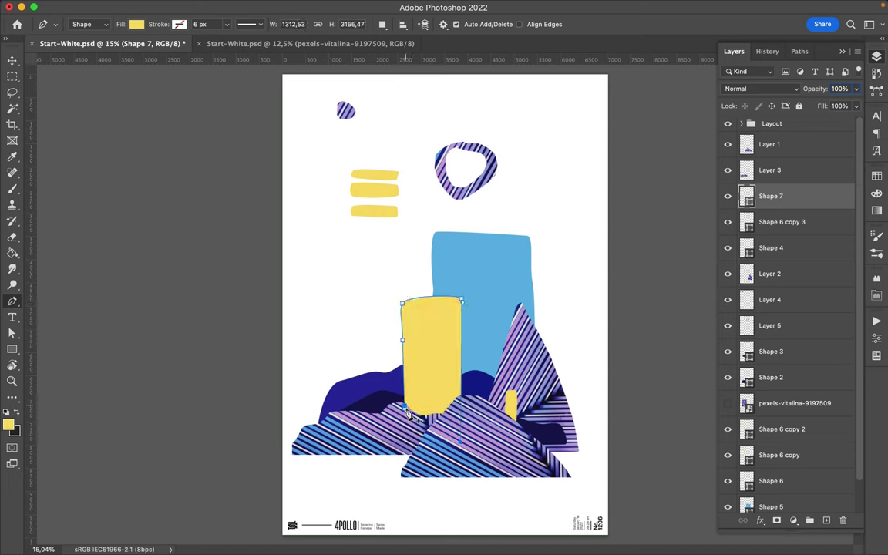
pyautogui.press('a')
pyautogui.click(877, 175)
pyautogui.click(730, 207)
pyautogui.press('v')
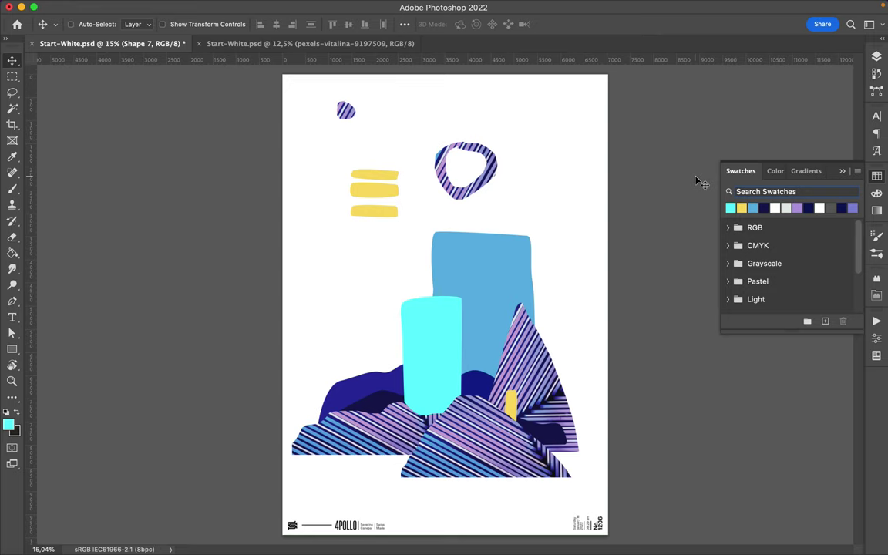
# Draw flat cyan Shape 8 beneath the left hills and move its layer above Layer 3
pyautogui.press('a')
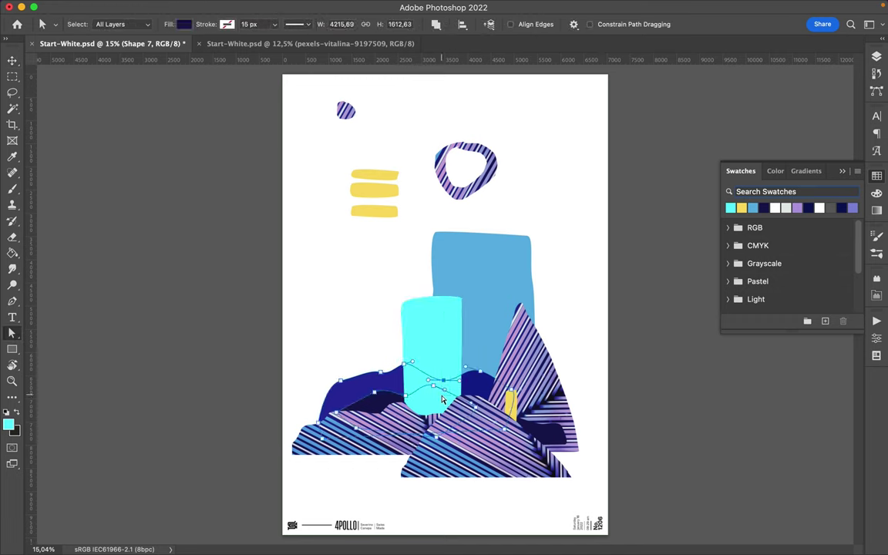
pyautogui.click(454, 345)
pyautogui.press('p')
pyautogui.moveTo(337, 461); pyautogui.dragTo(339, 470)
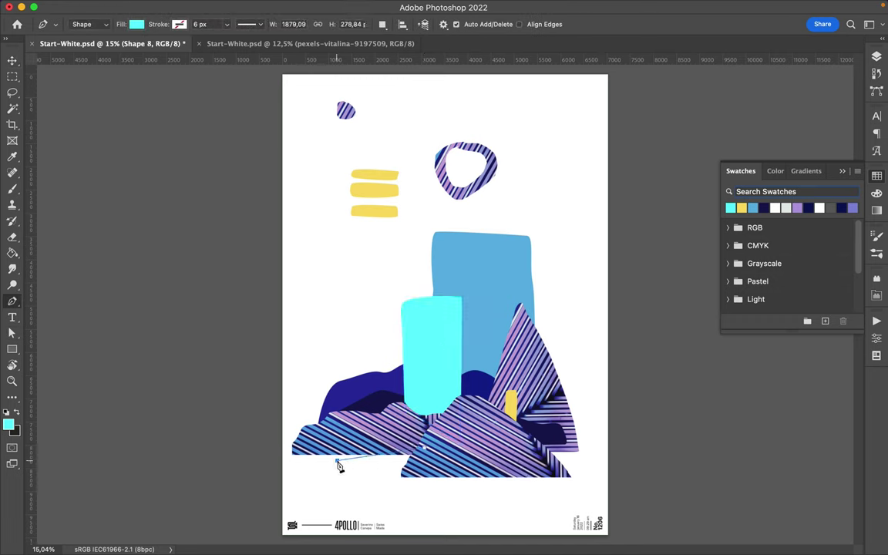
pyautogui.press('Escape')
pyautogui.click(876, 56)
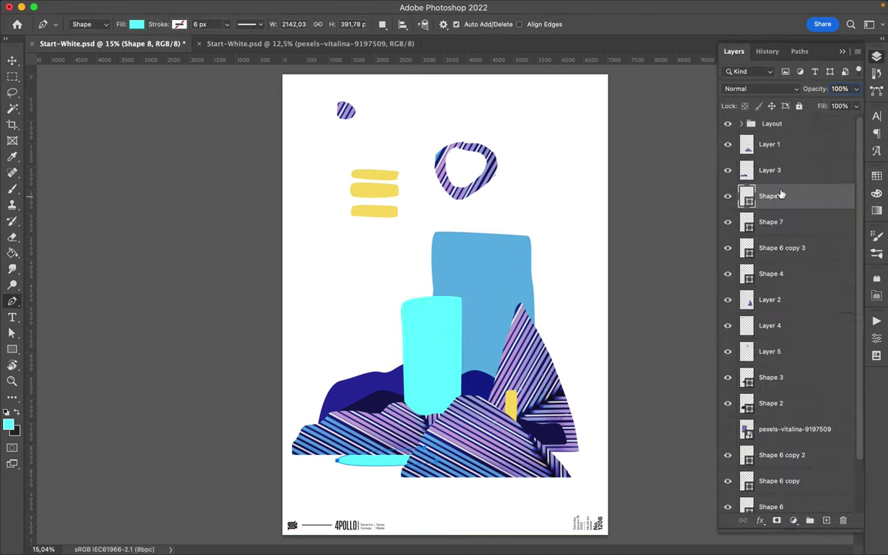
pyautogui.moveTo(790, 206); pyautogui.dragTo(740, 159)
pyautogui.press('v')
# Lower the cyan column's top anchors and nudge the column down to cup height
pyautogui.press('a')
pyautogui.click(442, 341)
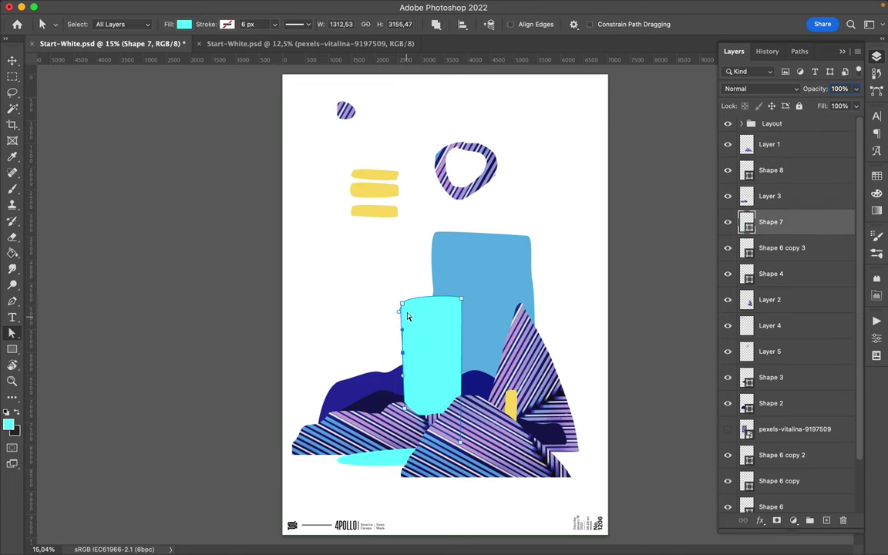
pyautogui.moveTo(409, 320); pyautogui.dragTo(415, 331)
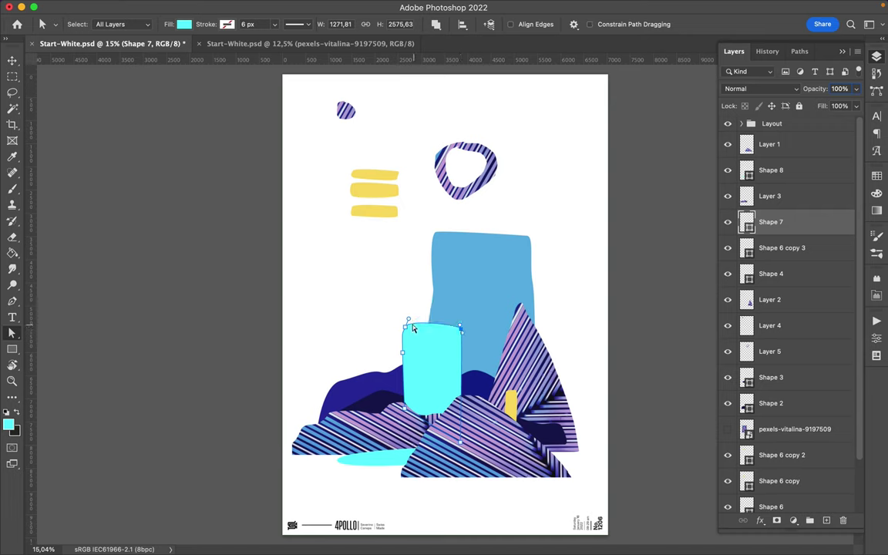
pyautogui.click(437, 369)
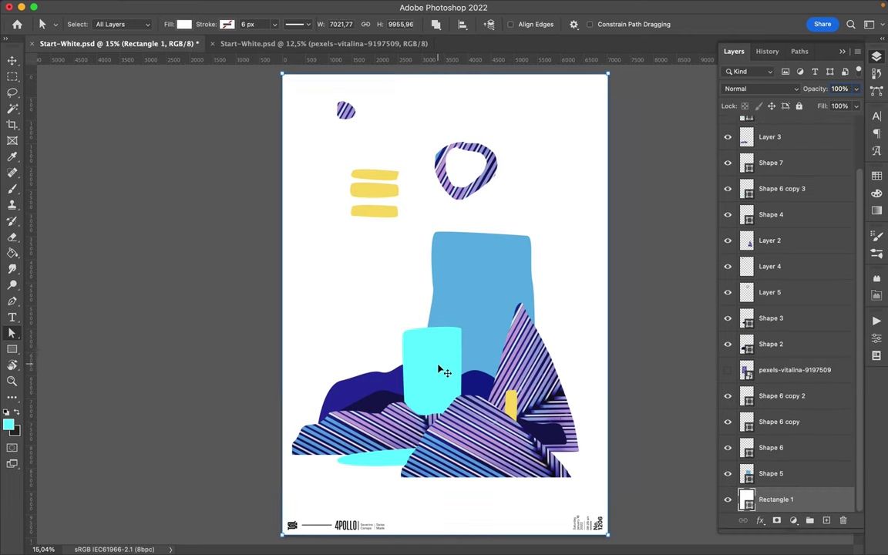
pyautogui.press('v')
pyautogui.moveTo(440, 373); pyautogui.dragTo(437, 389)
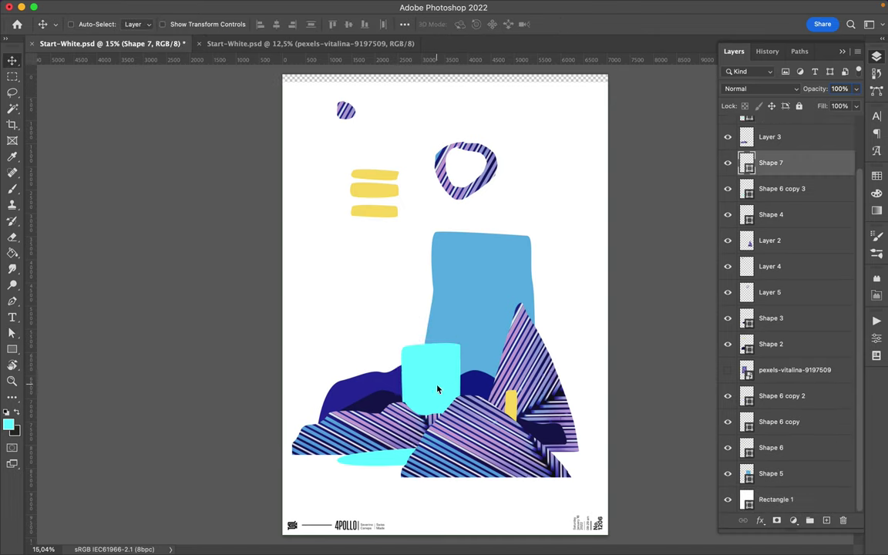
# Set the alignment option to Align To Canvas
pyautogui.click(575, 284)
pyautogui.click(405, 23)
pyautogui.click(443, 137)
pyautogui.press('super+minus')
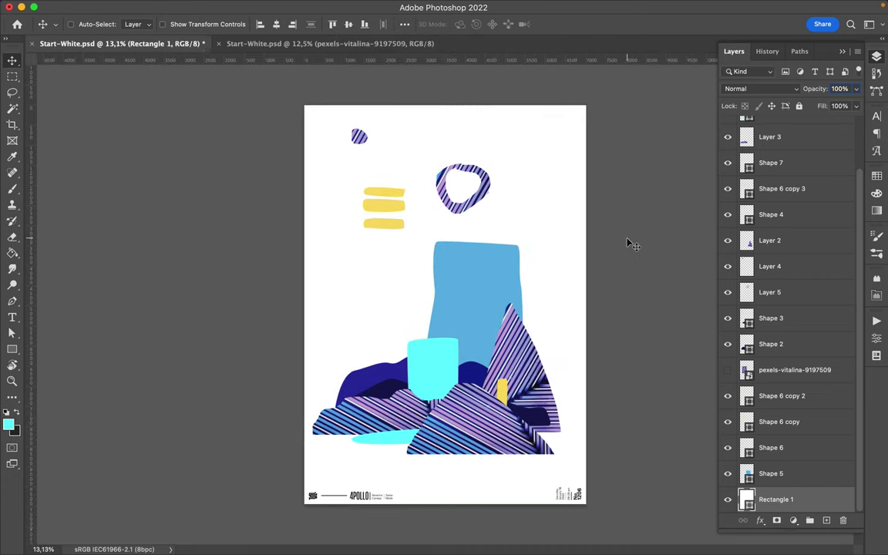
# Pen-draw a tall rectangular panel behind the blue shape, from the yellow bars to the hills
pyautogui.press('p')
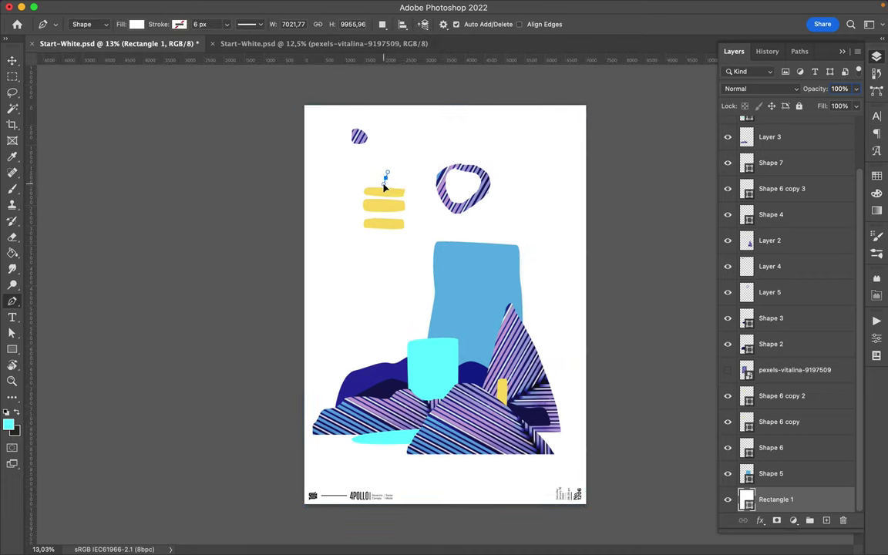
pyautogui.moveTo(380, 283); pyautogui.dragTo(383, 291)
pyautogui.click(537, 397)
pyautogui.click(523, 178)
pyautogui.click(386, 180)
# Fill the panel with the purple swatch and set its layer Fill to 43%
pyautogui.click(876, 175)
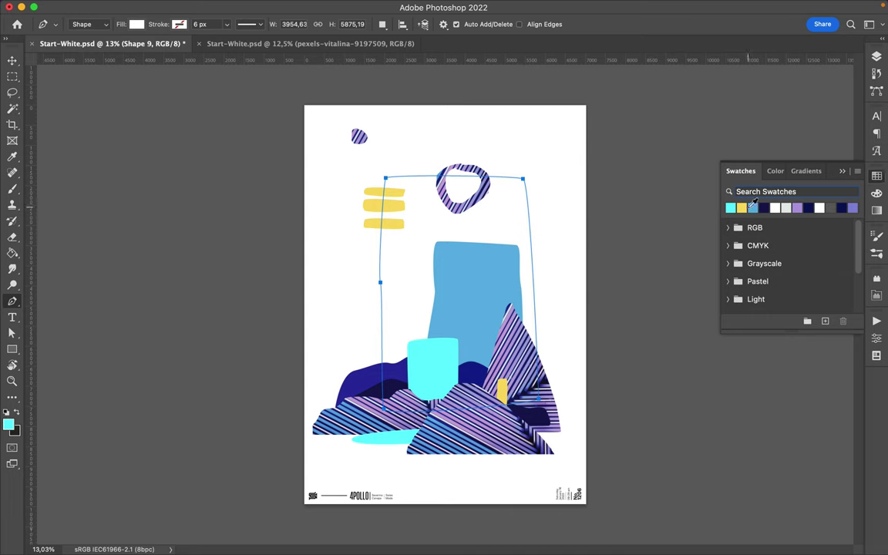
pyautogui.click(752, 209)
pyautogui.click(798, 208)
pyautogui.click(877, 56)
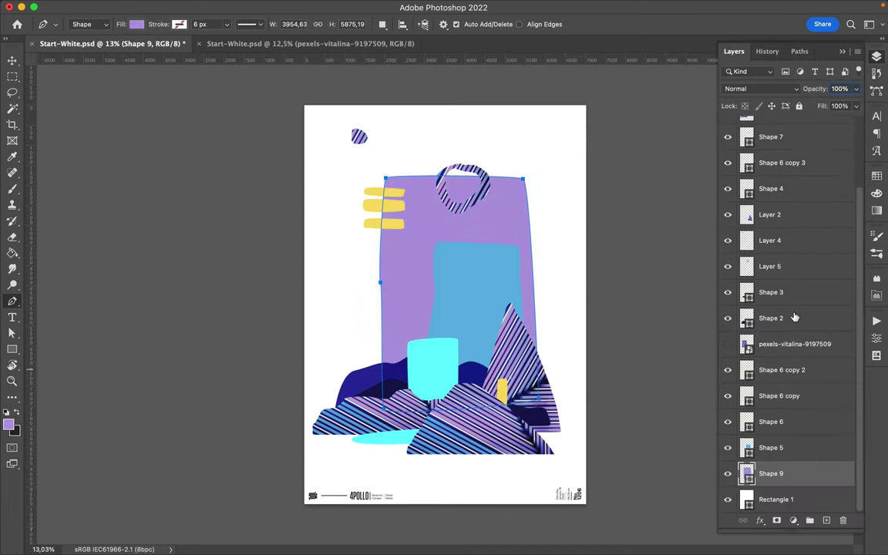
pyautogui.click(796, 89)
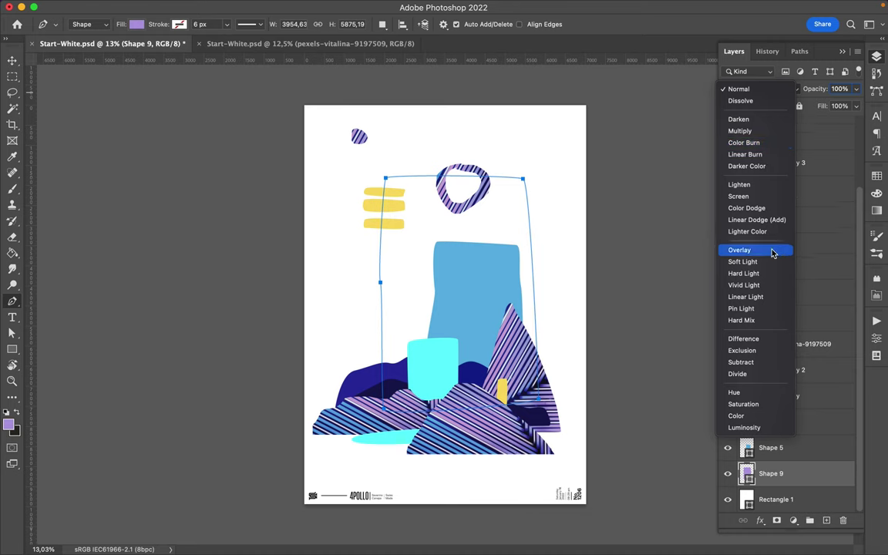
pyautogui.moveTo(856, 105); pyautogui.dragTo(825, 120)
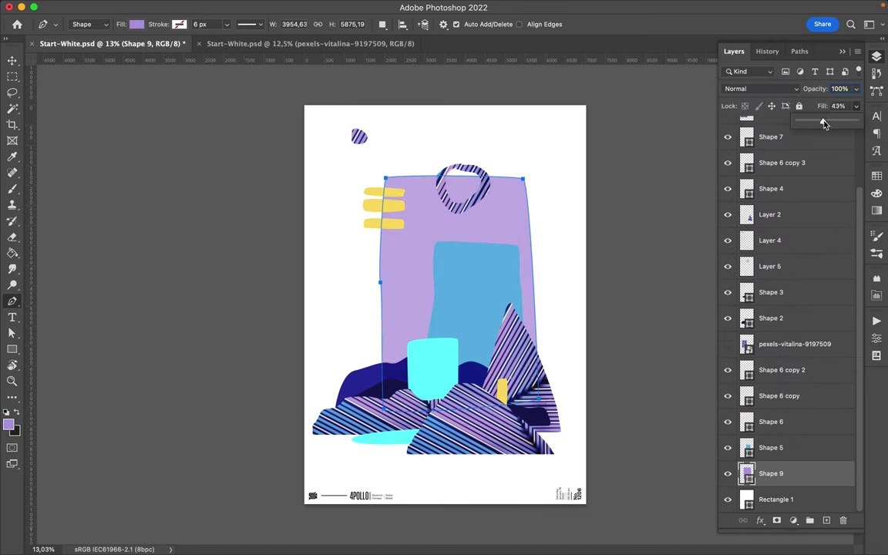
# Shift the lilac panel slightly down with the Move tool
pyautogui.press('a')
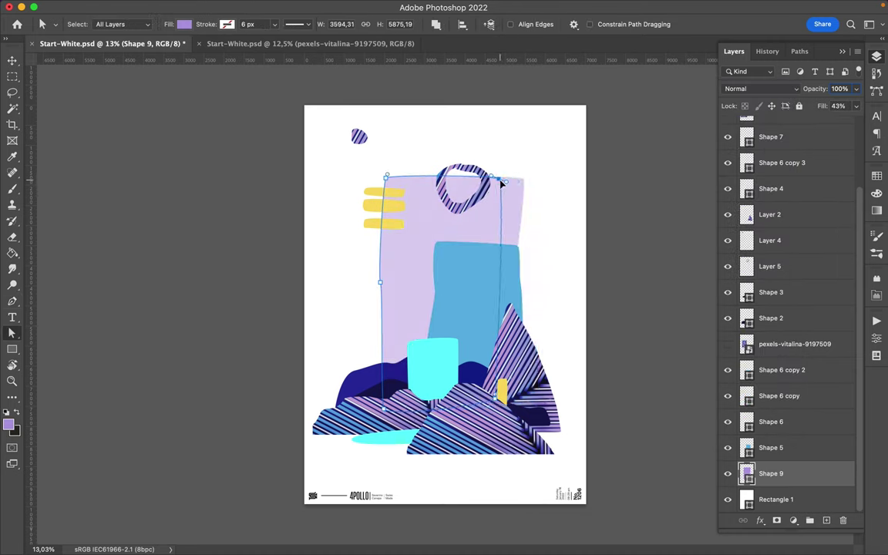
pyautogui.click(541, 193)
pyautogui.press('v')
pyautogui.click(414, 238)
pyautogui.press('Return')
pyautogui.moveTo(422, 267); pyautogui.dragTo(422, 274)
# Select and adjust the cyan cup shape, checking the blue, navy hill and background paths
pyautogui.press('a')
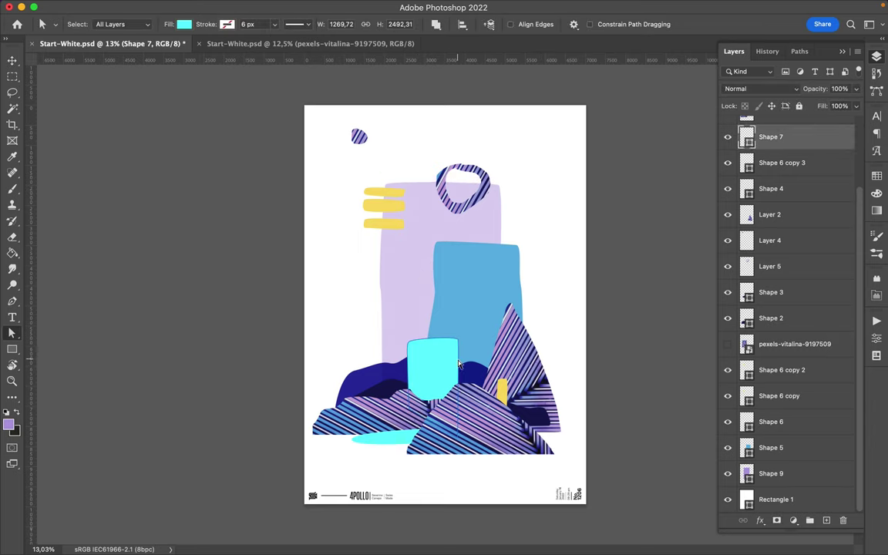
pyautogui.click(459, 342)
pyautogui.click(428, 362)
pyautogui.click(576, 281)
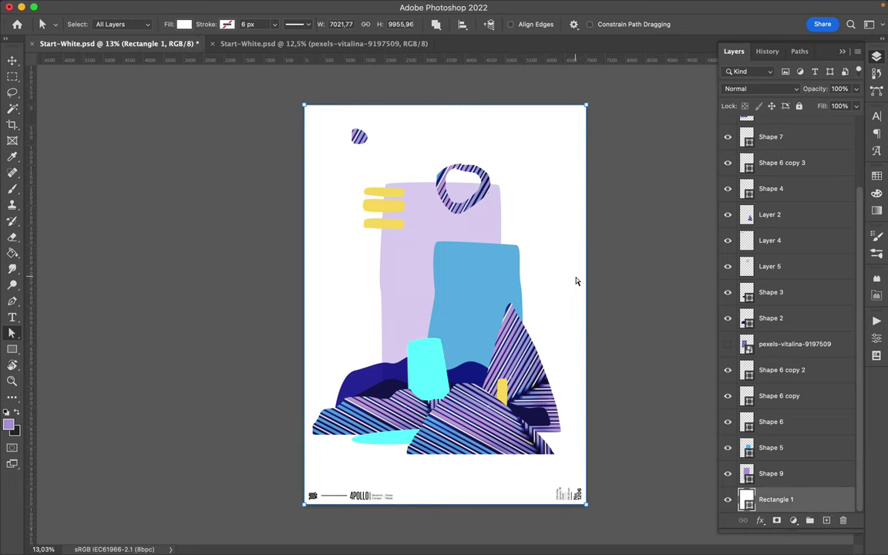
pyautogui.click(359, 374)
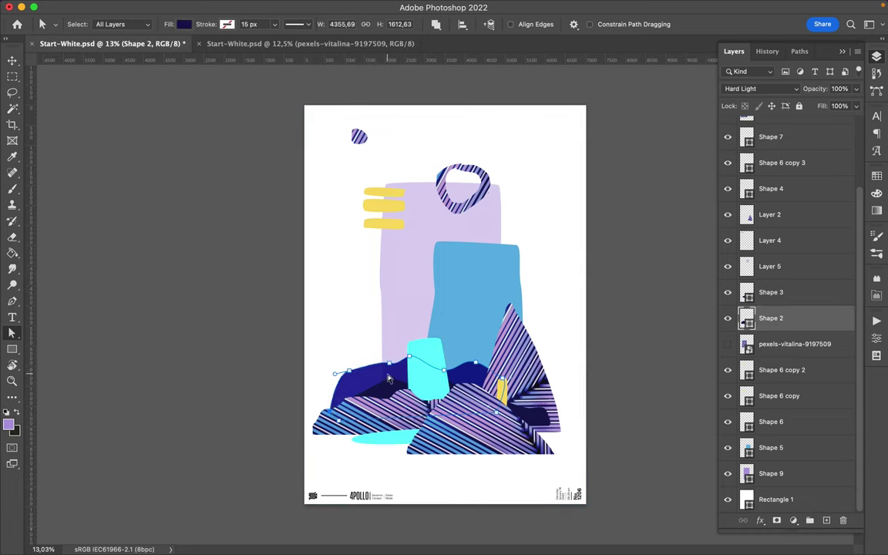
pyautogui.click(582, 314)
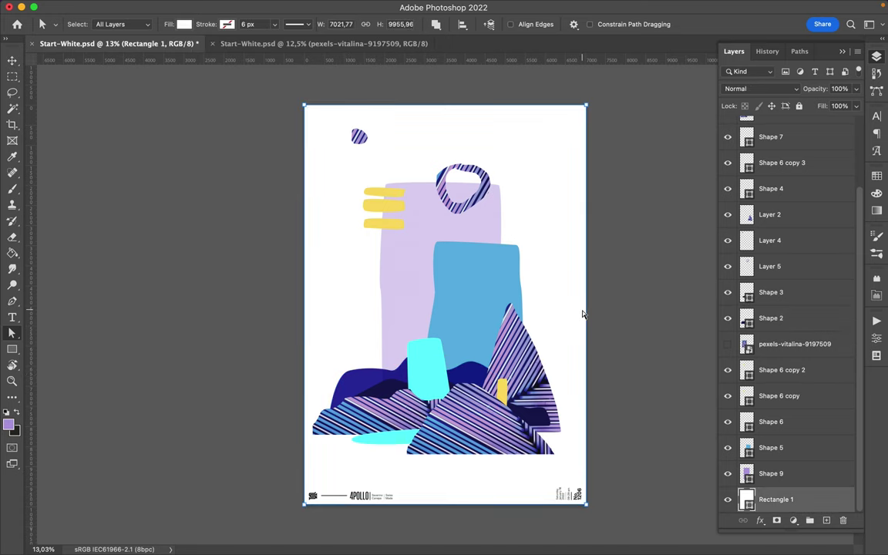
pyautogui.click(392, 393)
# Select the navy Shape 3 hill path and widen the wave to about 3996 px
pyautogui.press('v')
pyautogui.click(388, 392)
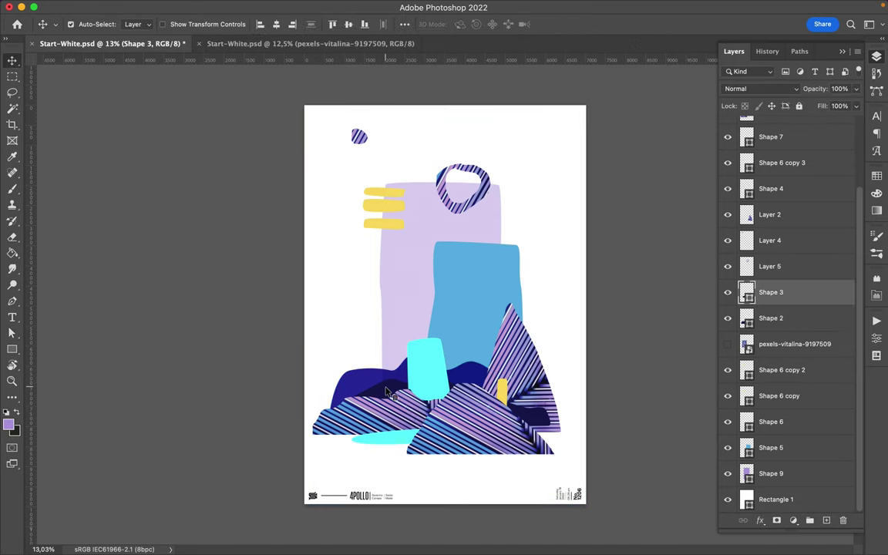
pyautogui.click(793, 313)
pyautogui.press('a')
pyautogui.click(766, 297)
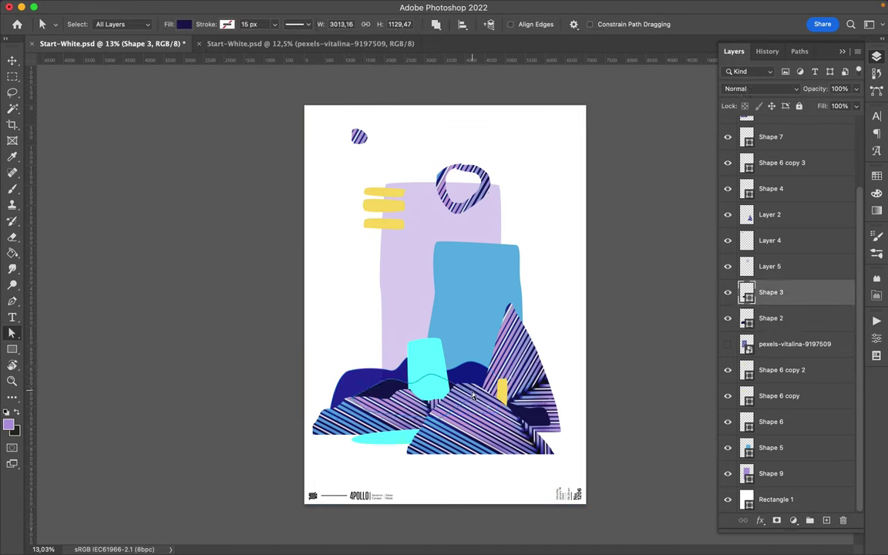
pyautogui.click(547, 358)
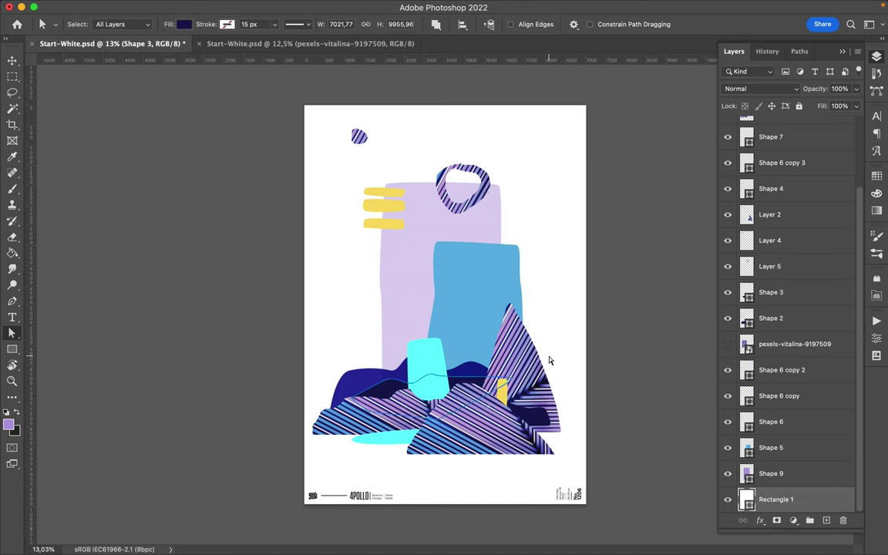
pyautogui.click(469, 383)
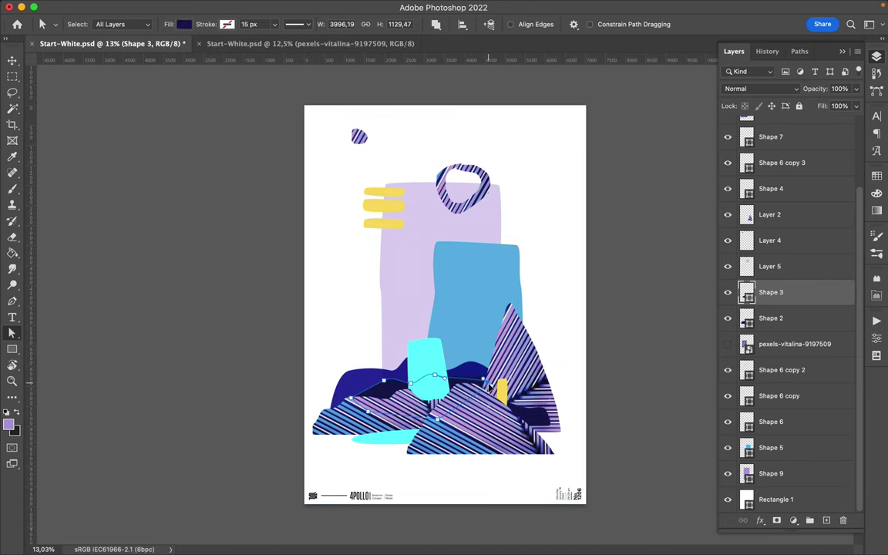
pyautogui.click(613, 333)
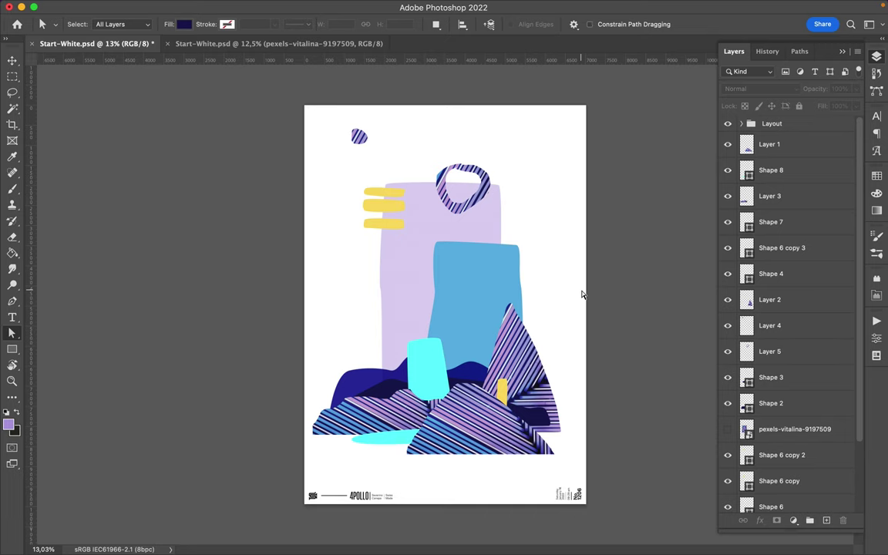
pyautogui.press('v')
pyautogui.moveTo(498, 230)
pyautogui.mouseDown()
pyautogui.moveTo(476, 218)
pyautogui.moveTo(438, 312)
pyautogui.mouseUp()
pyautogui.press('a')
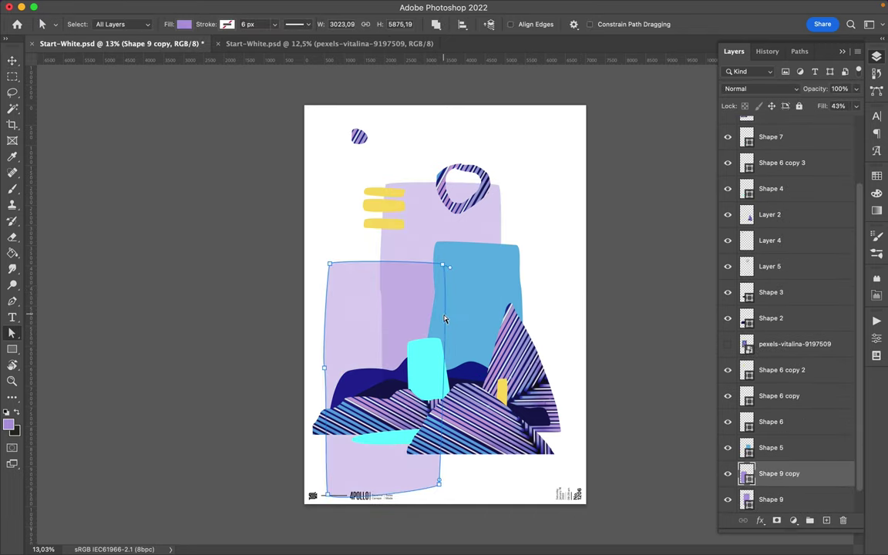
pyautogui.moveTo(521, 317); pyautogui.dragTo(551, 324)
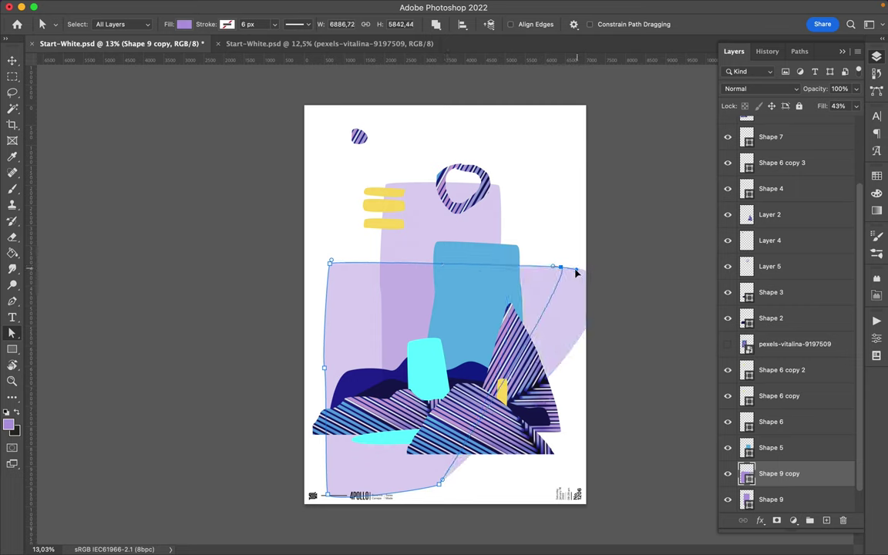
pyautogui.moveTo(440, 487); pyautogui.dragTo(535, 476)
pyautogui.moveTo(330, 497); pyautogui.dragTo(318, 480)
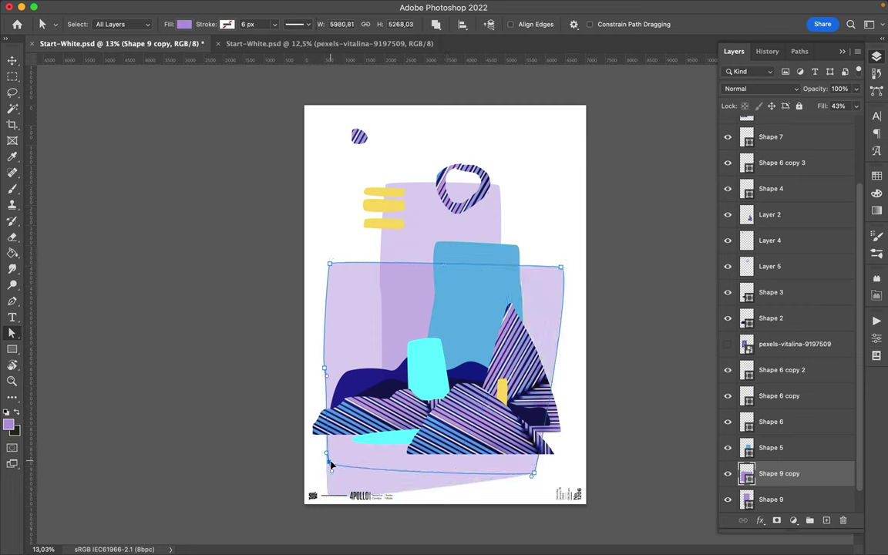
pyautogui.moveTo(324, 367); pyautogui.dragTo(364, 355)
pyautogui.moveTo(317, 479); pyautogui.dragTo(375, 468)
pyautogui.moveTo(329, 266); pyautogui.dragTo(367, 266)
pyautogui.moveTo(561, 268); pyautogui.dragTo(529, 269)
pyautogui.click(557, 264)
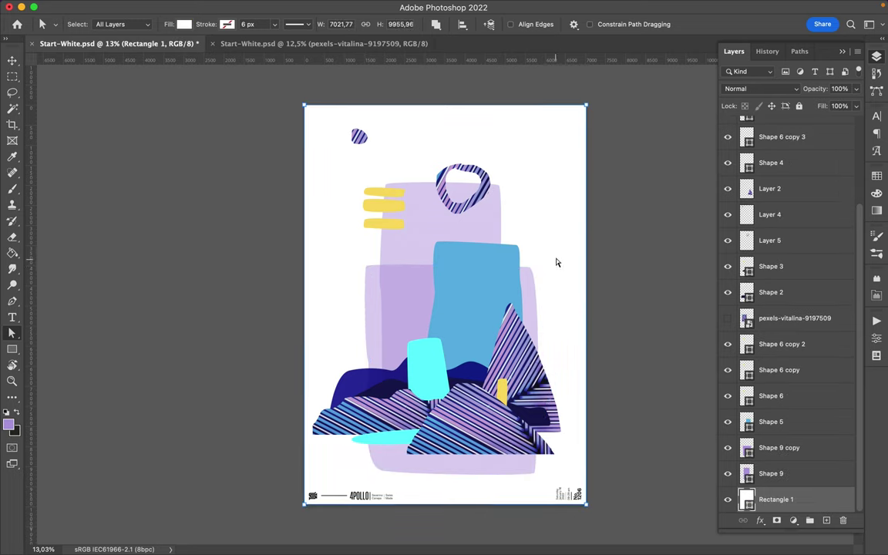
pyautogui.click(540, 334)
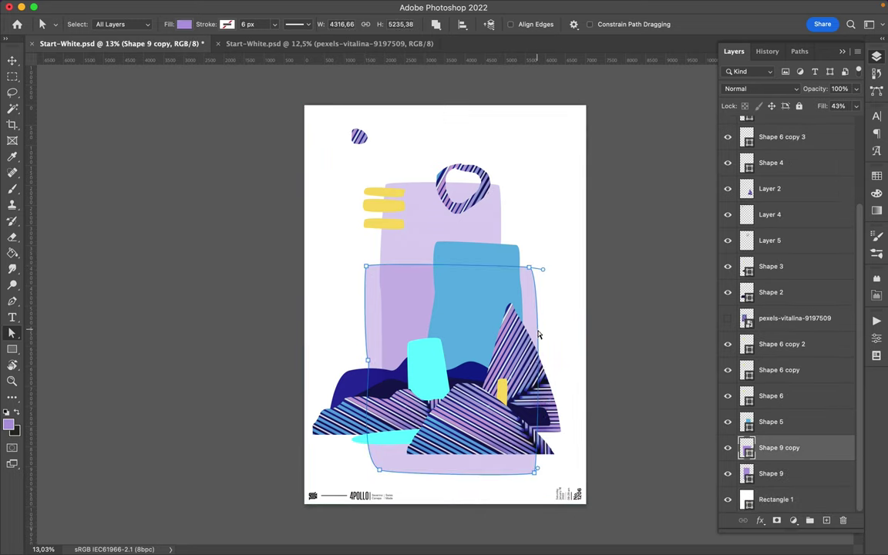
pyautogui.moveTo(528, 477); pyautogui.dragTo(526, 475)
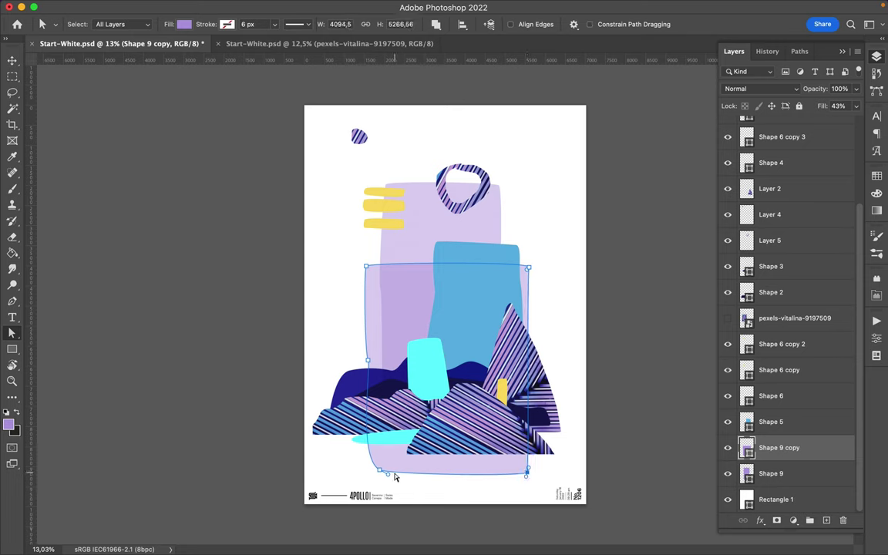
pyautogui.moveTo(377, 469)
pyautogui.mouseDown()
pyautogui.moveTo(371, 449)
pyautogui.moveTo(374, 460)
pyautogui.mouseUp()
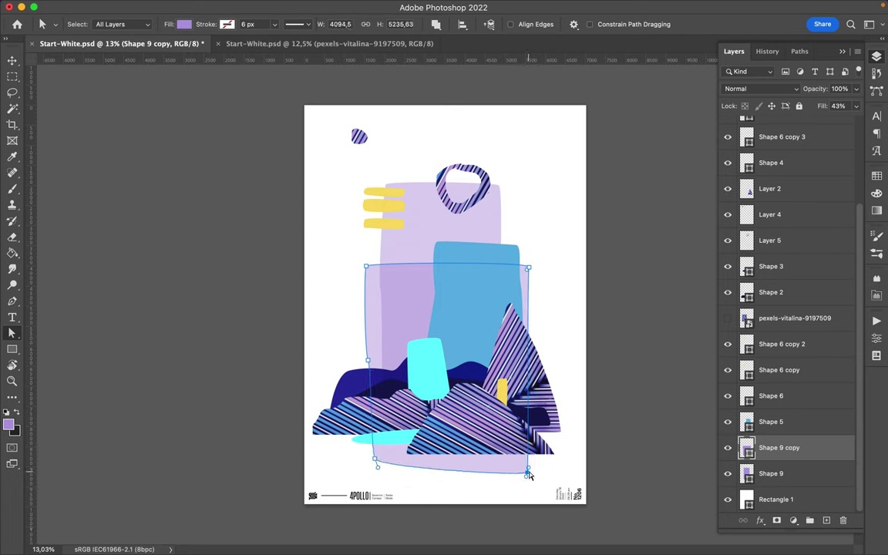
pyautogui.moveTo(366, 266); pyautogui.dragTo(375, 264)
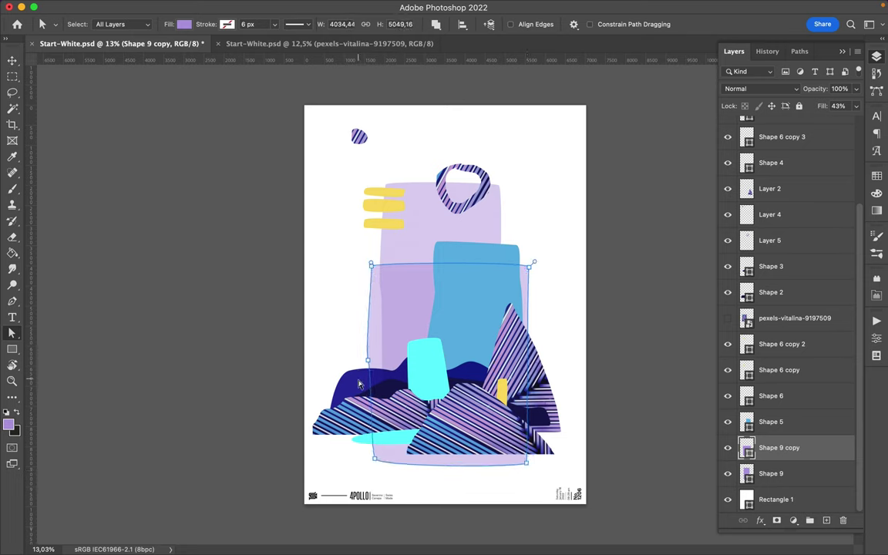
pyautogui.click(340, 332)
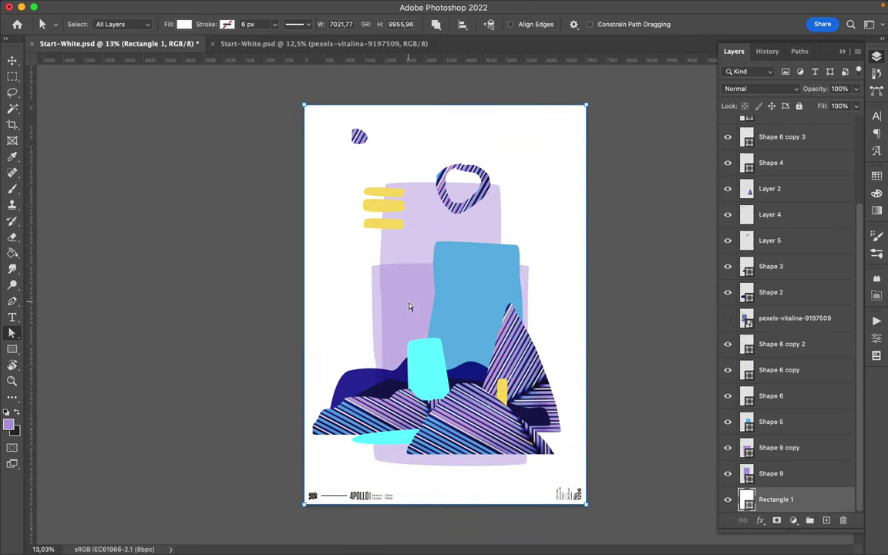
pyautogui.hotkey('ctrl', 'z')
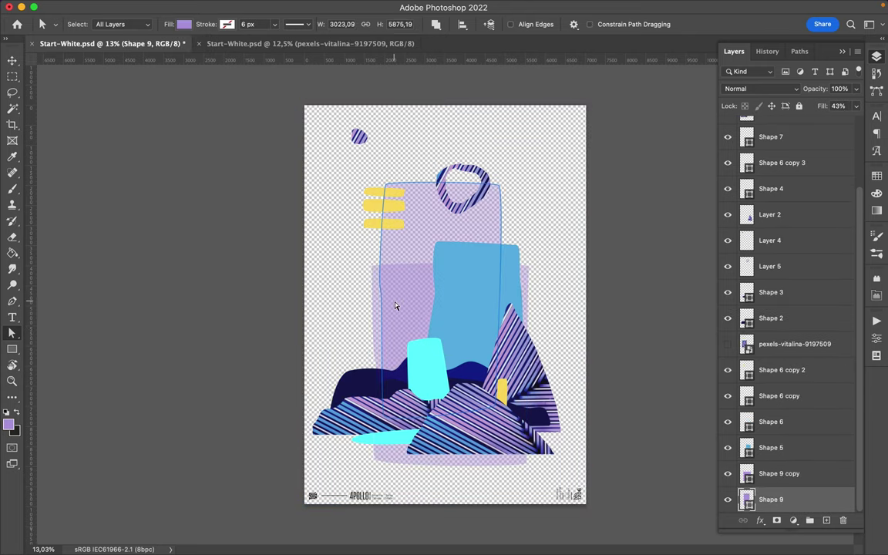
pyautogui.hotkey('ctrl', 'shift', 'z')
pyautogui.press('v')
pyautogui.click(384, 300)
pyautogui.press('Delete')
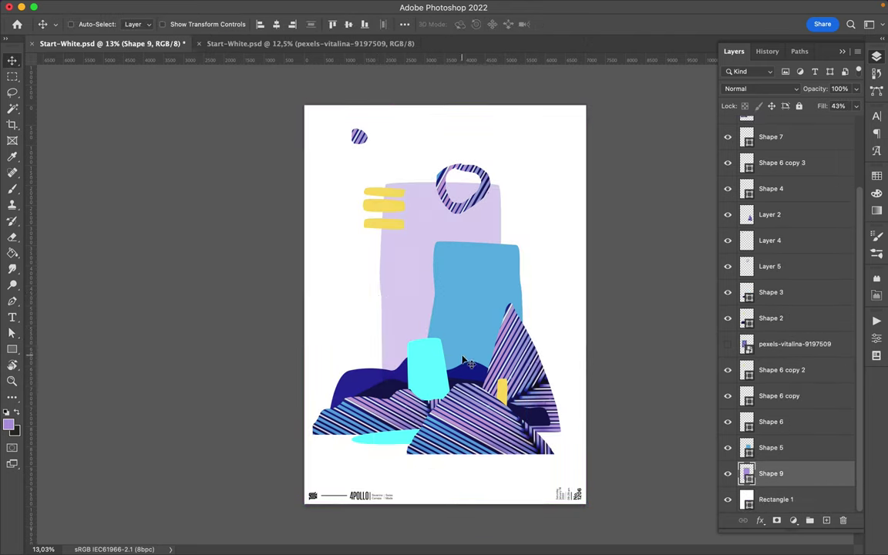
pyautogui.hotkey('ctrl', 's')
# Switch to the full-screen preview of the finished collage poster on black
pyautogui.click(580, 8)
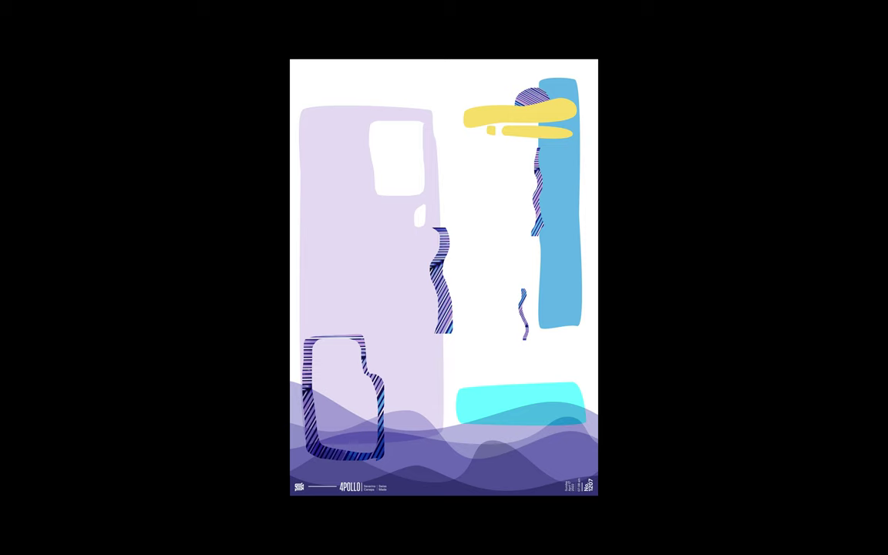